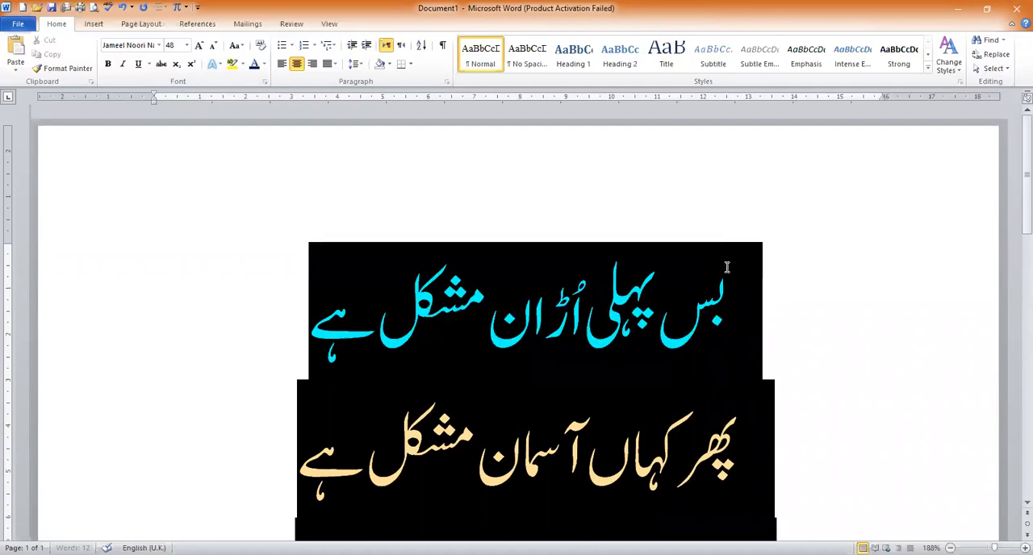
# Delete the selected Urdu verse and switch the empty page to Times New Roman with English (U.K.) input
pyautogui.press('Delete')
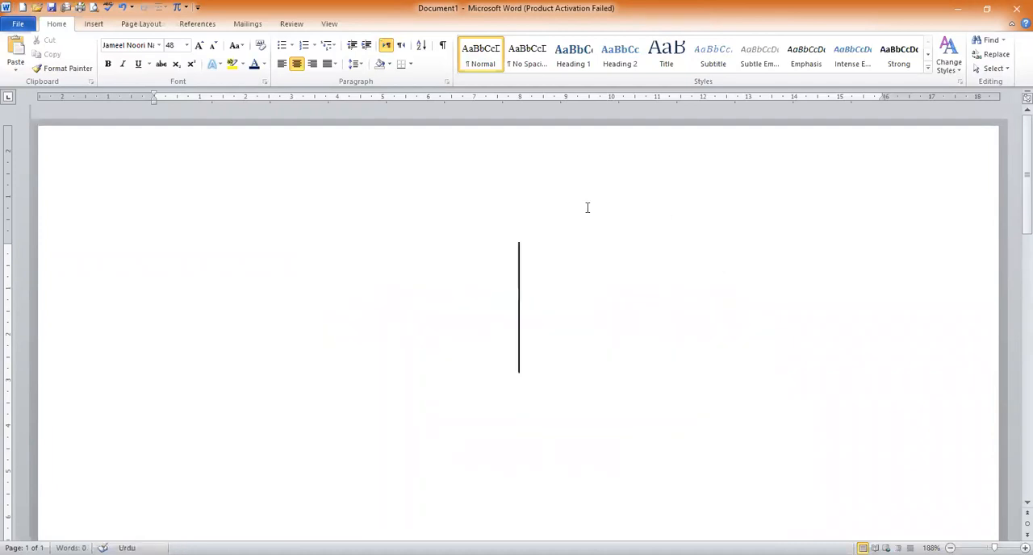
pyautogui.click(215, 47)
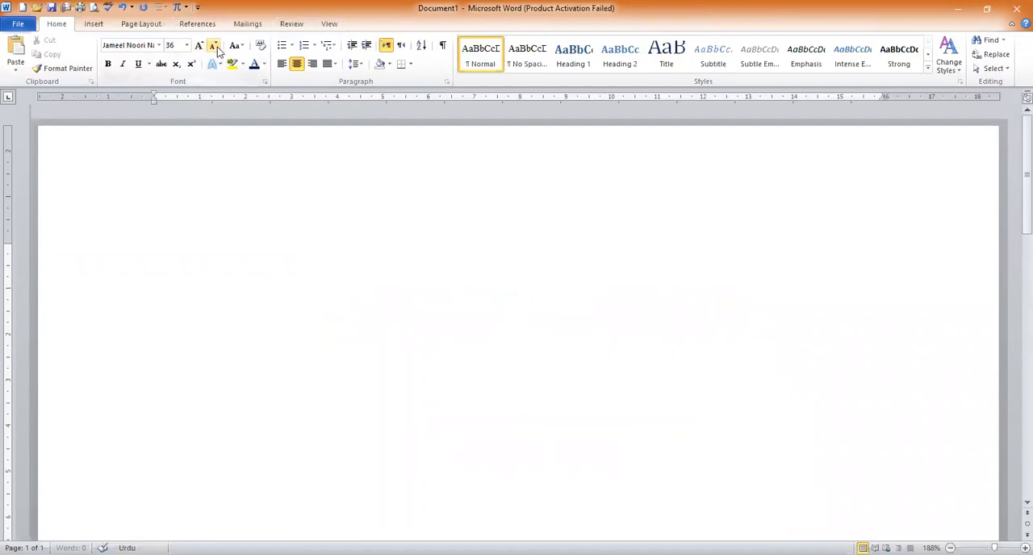
pyautogui.click(217, 47)
pyautogui.click(217, 47)
pyautogui.click(217, 47)
pyautogui.click(217, 47)
pyautogui.click(217, 47)
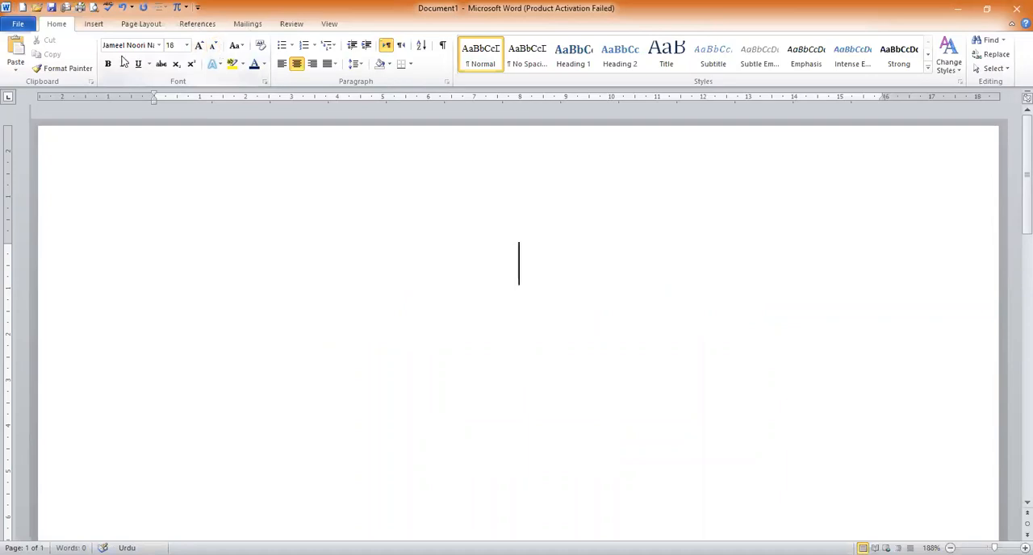
pyautogui.click(159, 47)
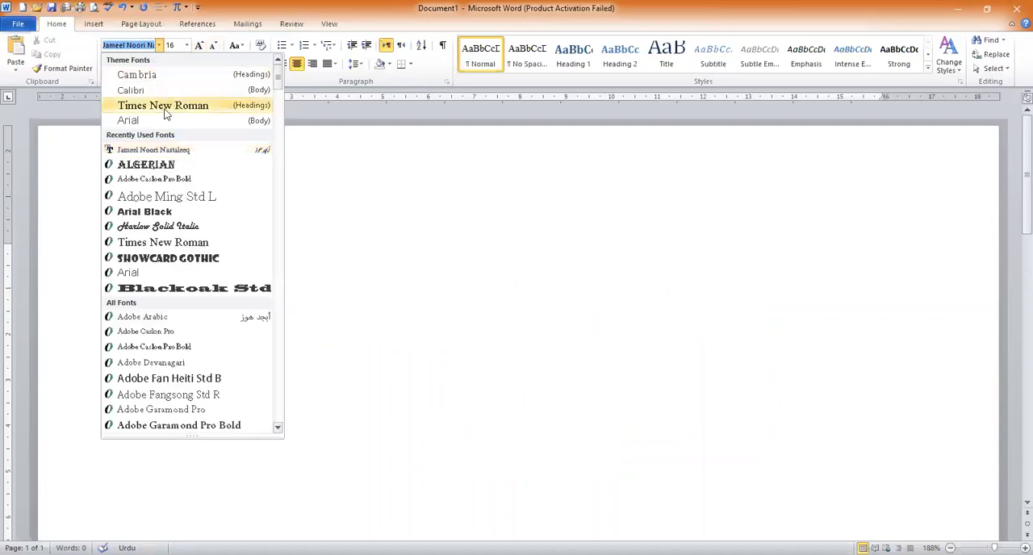
pyautogui.click(164, 107)
pyautogui.hotkey('alt', 'shift')
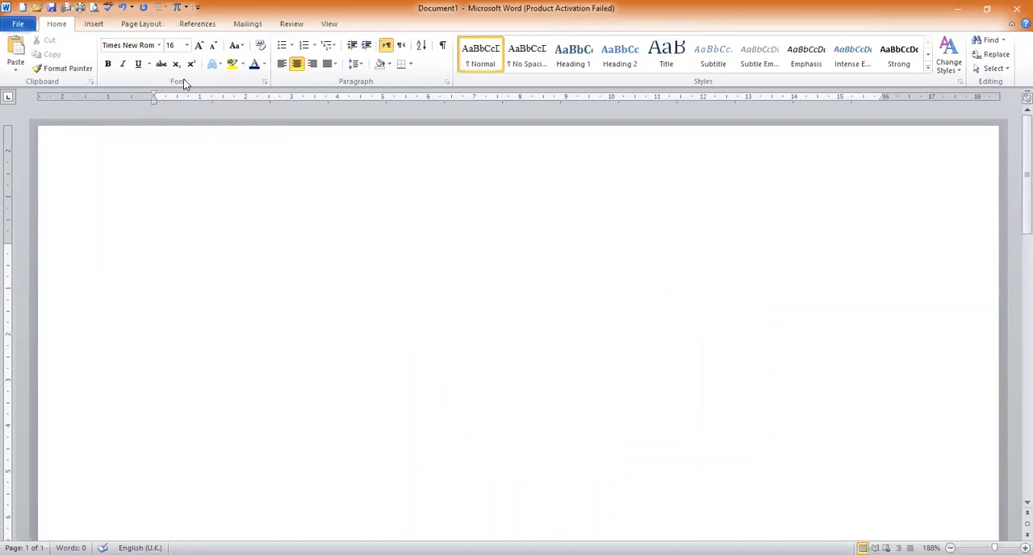
# Set the font size to 11 and right-align the empty first line
pyautogui.click(214, 46)
pyautogui.click(214, 46)
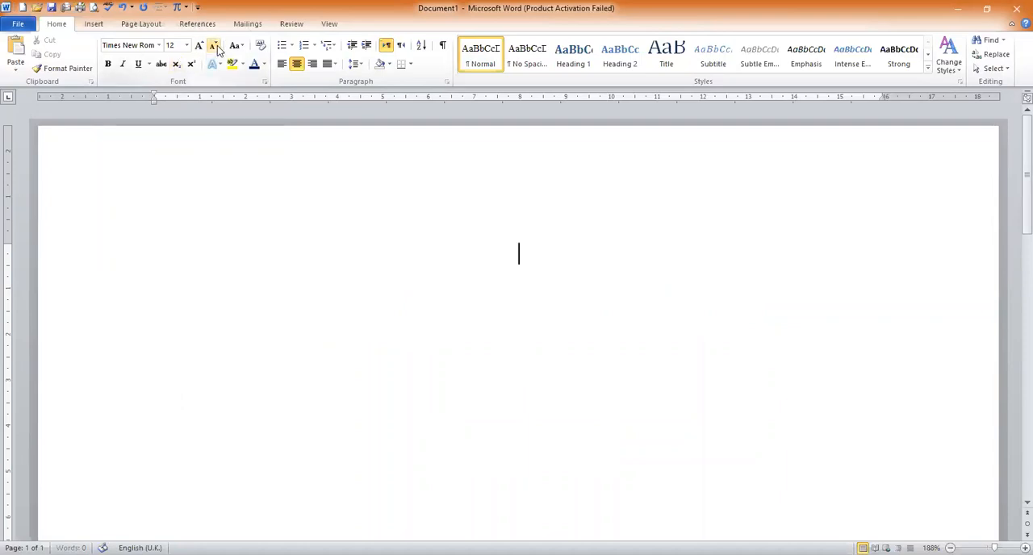
pyautogui.click(171, 46)
pyautogui.write('11')
pyautogui.press('Return')
pyautogui.hotkey('ctrl', 'r')
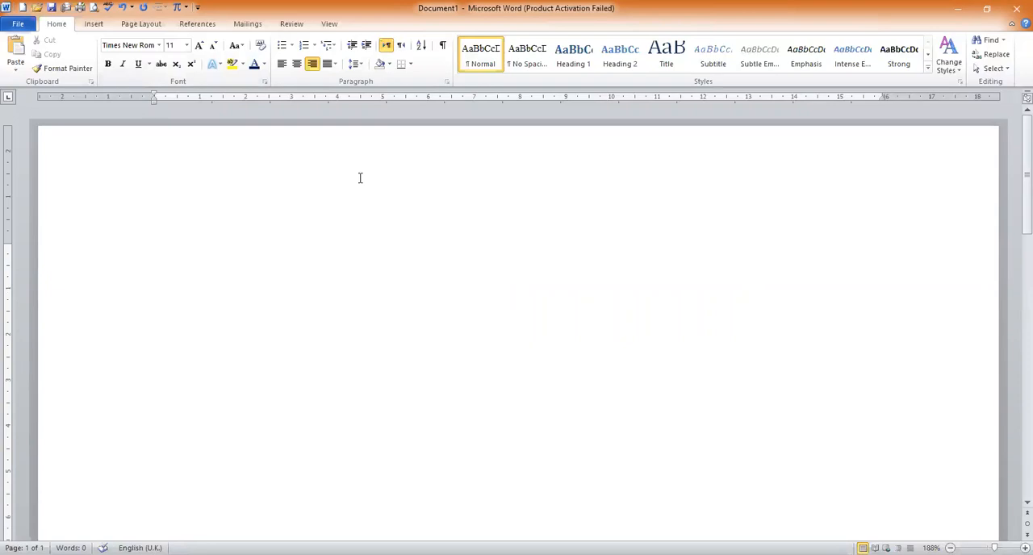
pyautogui.write('AR')
pyautogui.press('BackSpace')
pyautogui.press('BackSpace')
# Set the font colour to black and enter the person's full name as the first line
pyautogui.click(264, 64)
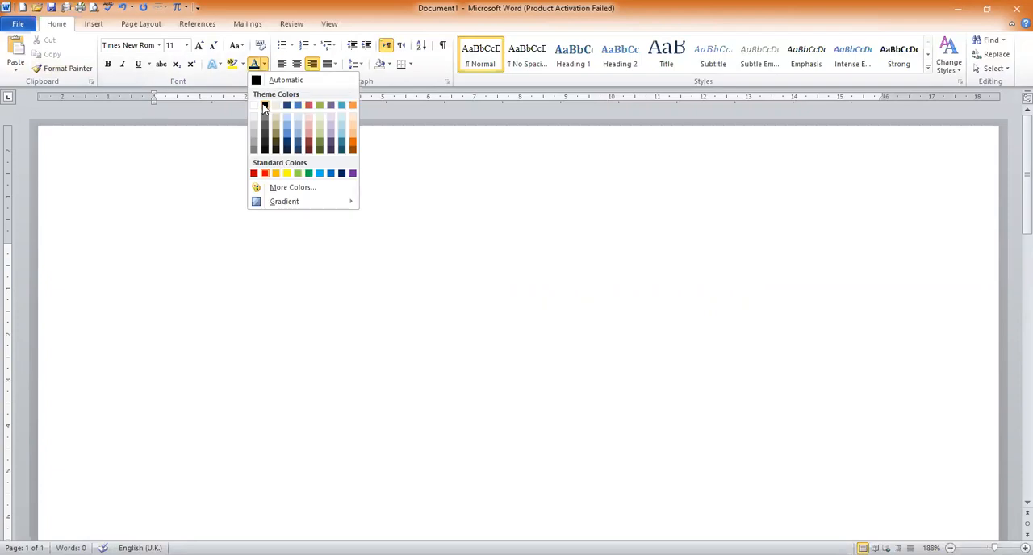
pyautogui.click(264, 108)
pyautogui.press('Return')
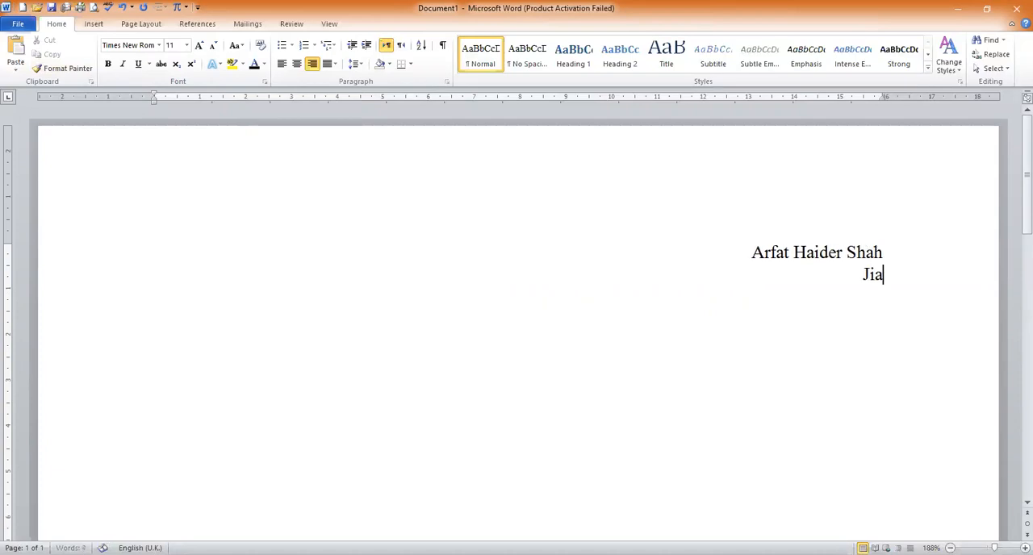
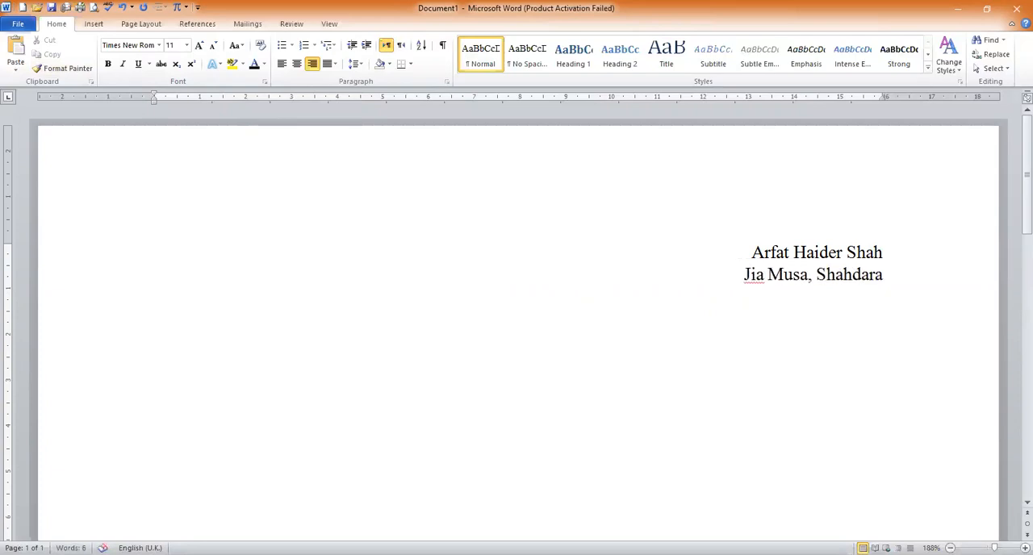
# Enter the postal address below the name and break it after the comma into two lines
pyautogui.press('Return')
pyautogui.click(811, 274)
pyautogui.press('Return')
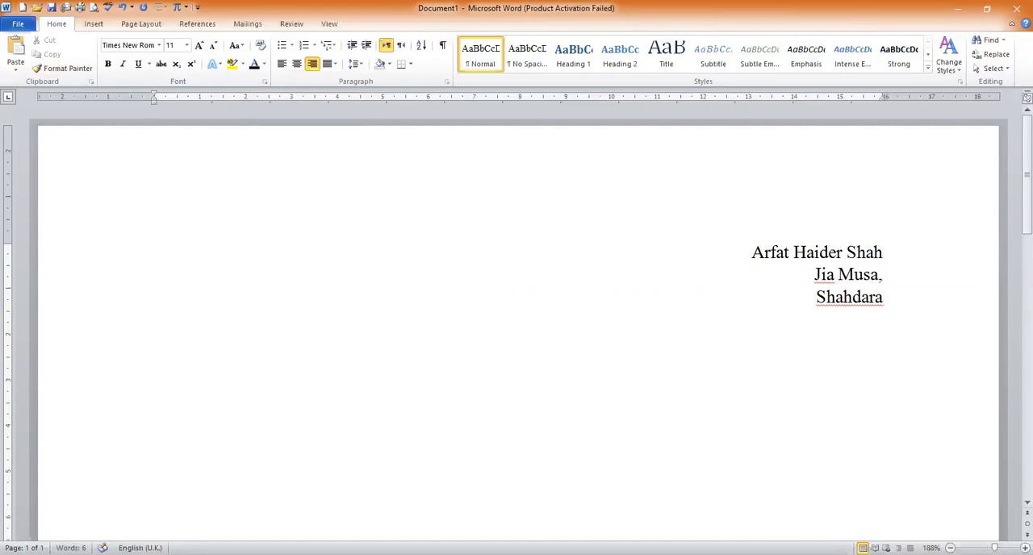
# Left-align the first address line and indent it with tabs to start beneath the beginning of the name
pyautogui.click(815, 273)
pyautogui.hotkey('ctrl', 'l')
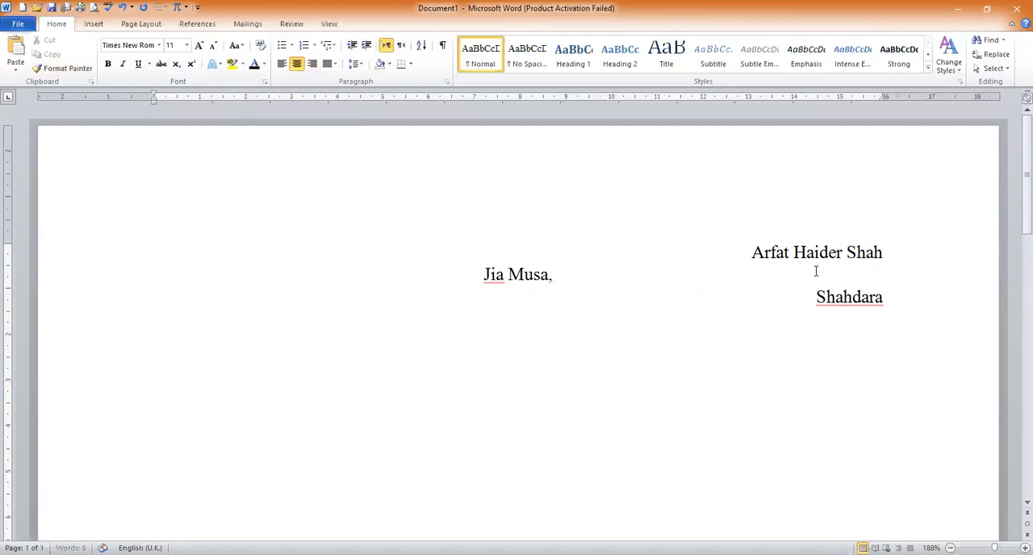
pyautogui.press('Tab')
pyautogui.press('Tab')
pyautogui.press('Tab')
pyautogui.press('Tab')
pyautogui.press('Tab')
pyautogui.press('Tab')
pyautogui.press('Tab')
pyautogui.press('Tab')
pyautogui.press('Tab')
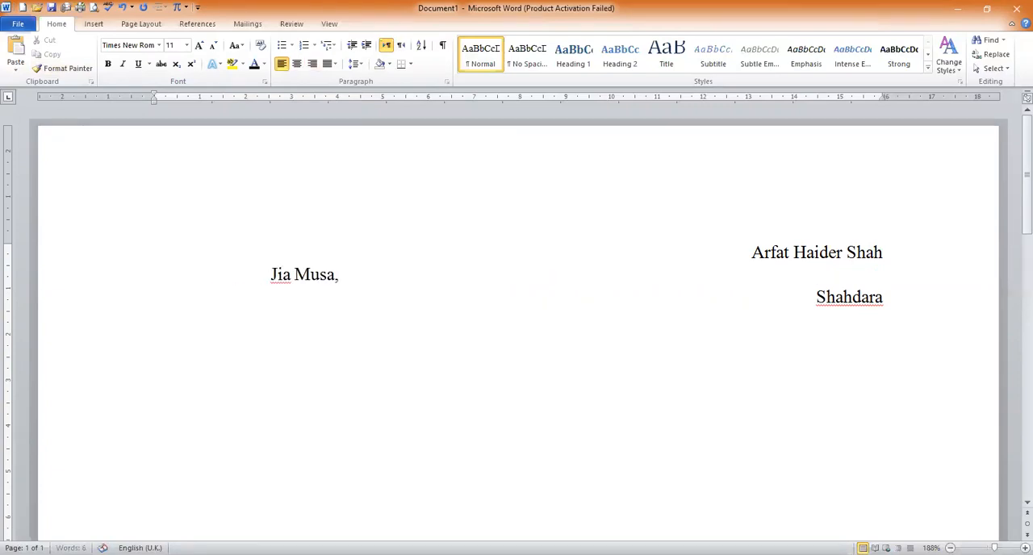
pyautogui.press('Tab')
pyautogui.press('Tab')
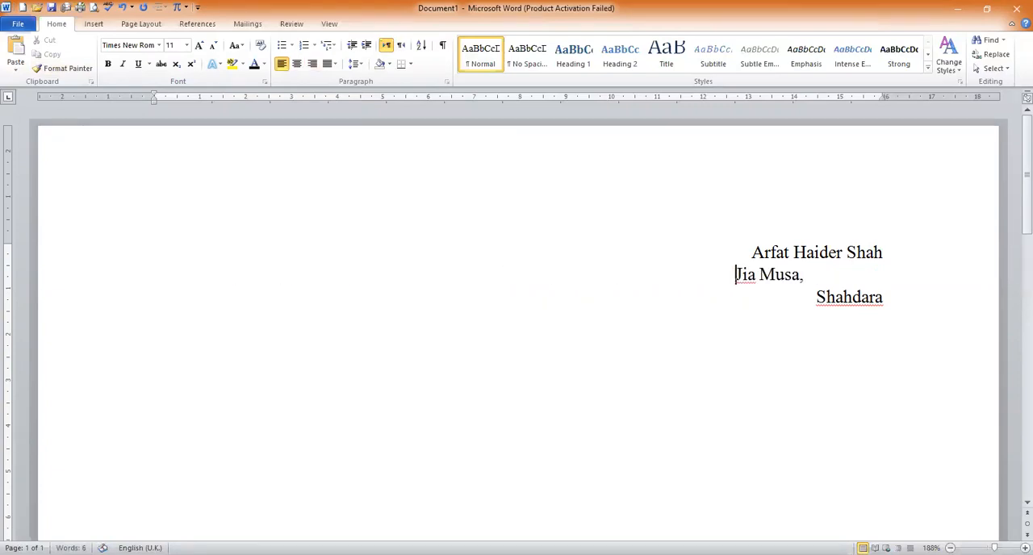
pyautogui.press('BackSpace')
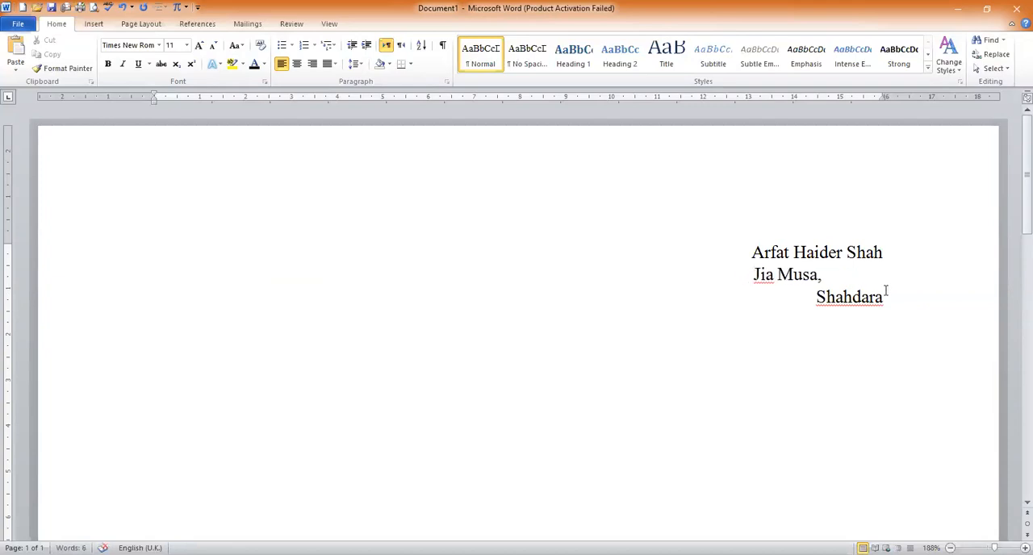
# Centre the second address line, add the city to it, and space it to start level with the line above
pyautogui.click(818, 300)
pyautogui.hotkey('ctrl', 'e')
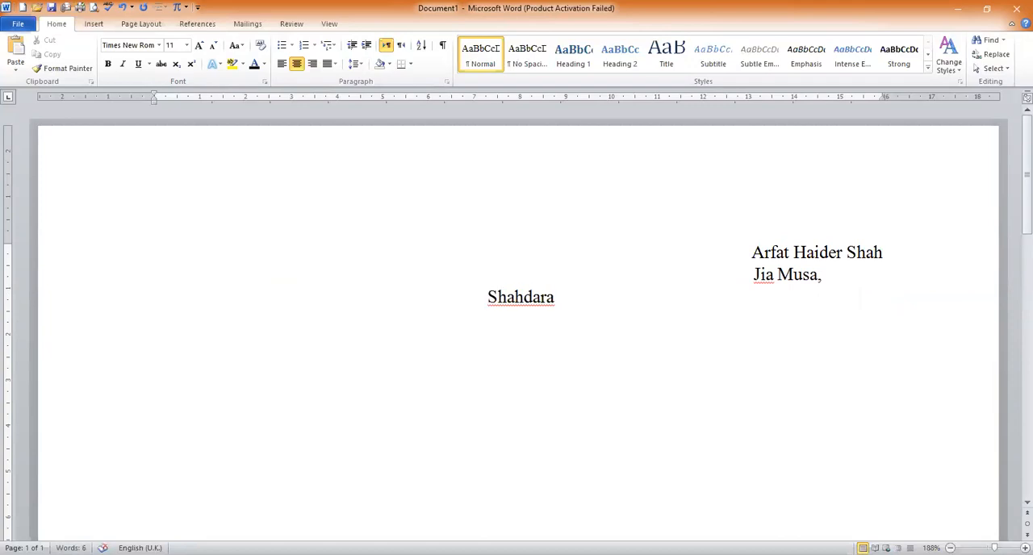
pyautogui.press('Tab')
pyautogui.press('Tab')
pyautogui.press('Tab')
pyautogui.press('Tab')
pyautogui.press('Tab')
pyautogui.press('Tab')
pyautogui.press('Tab')
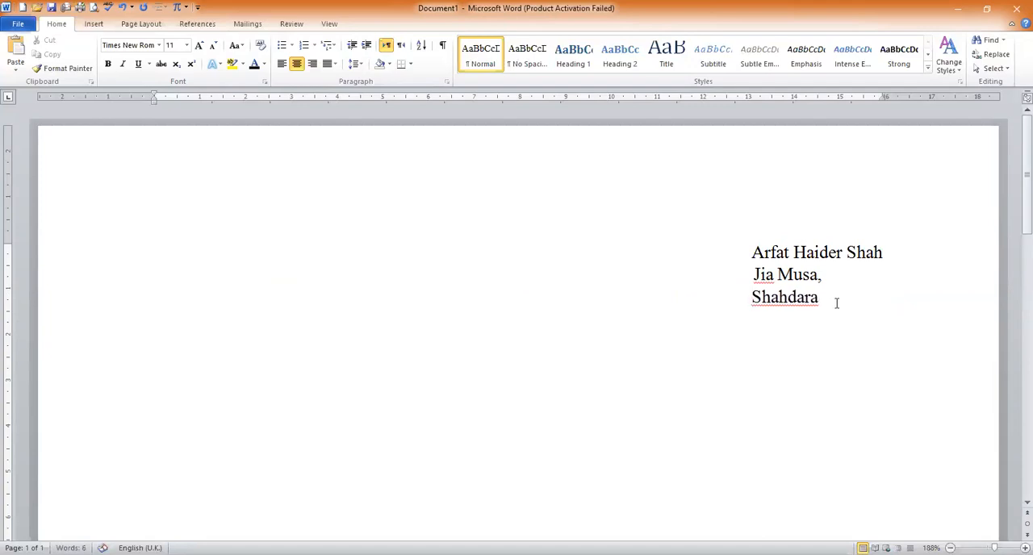
pyautogui.write('Lahore')
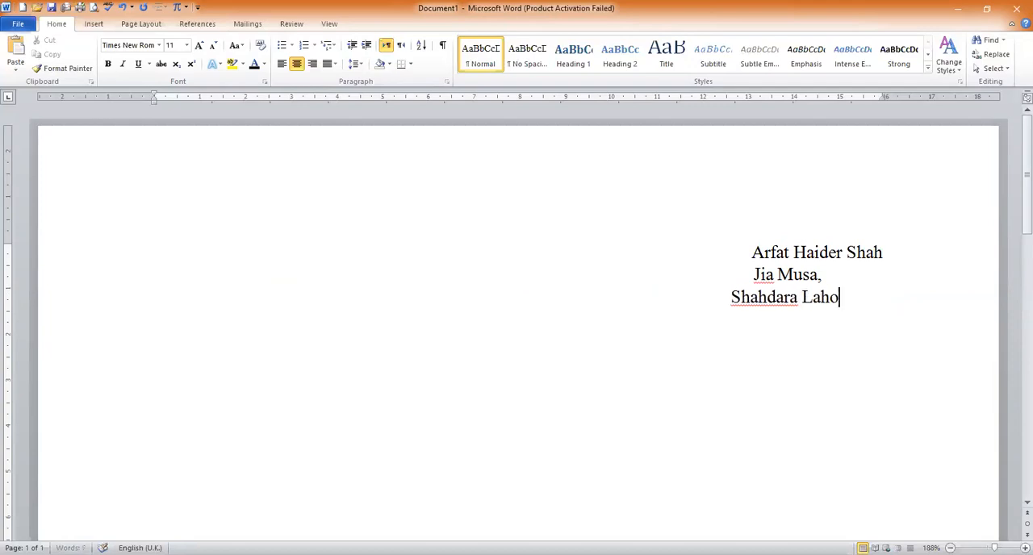
pyautogui.click(722, 298)
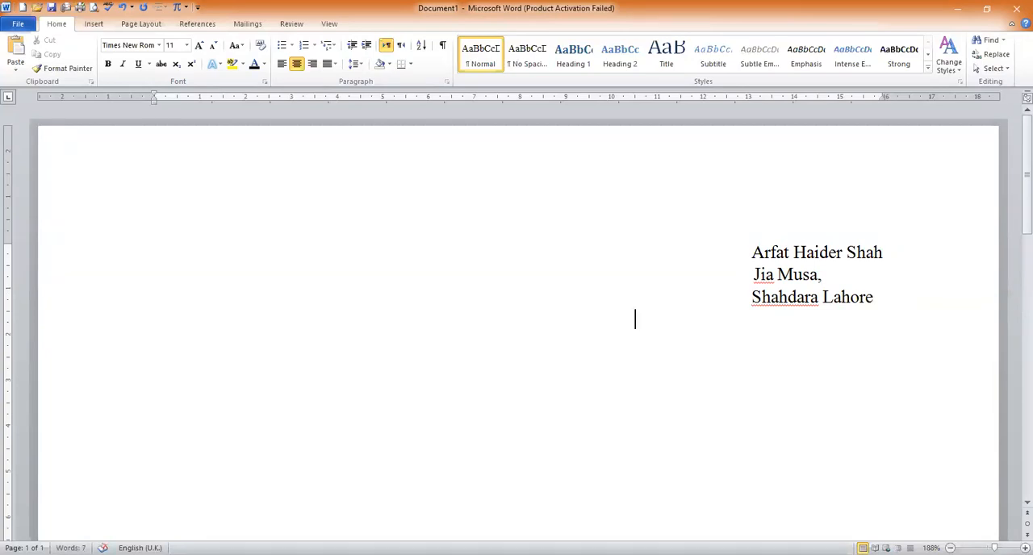
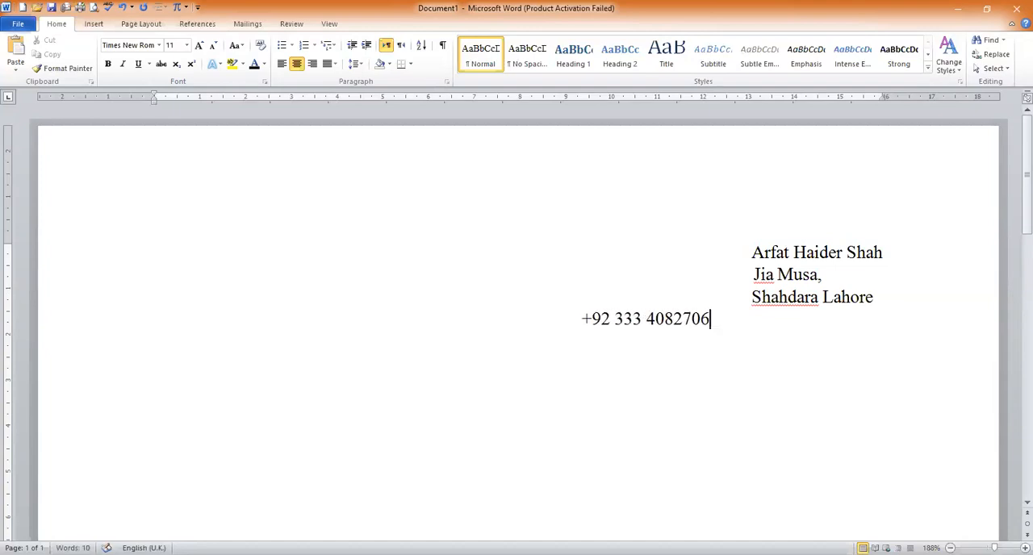
# Enter the phone number with country code below the address and shift it to start level with the address lines
pyautogui.click(579, 320)
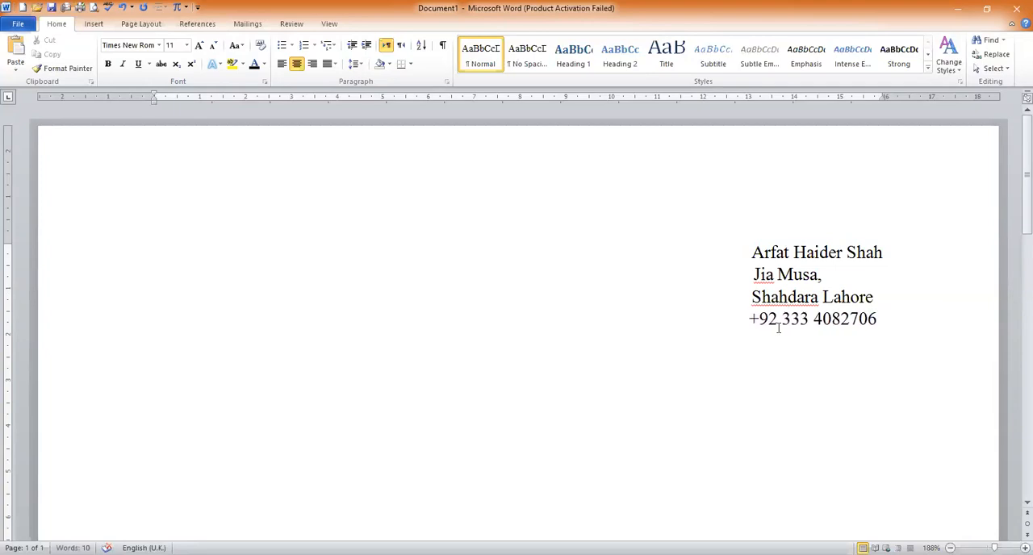
# Add a new line below the phone number and enter the e-mail address
pyautogui.click(888, 310)
pyautogui.press('Return')
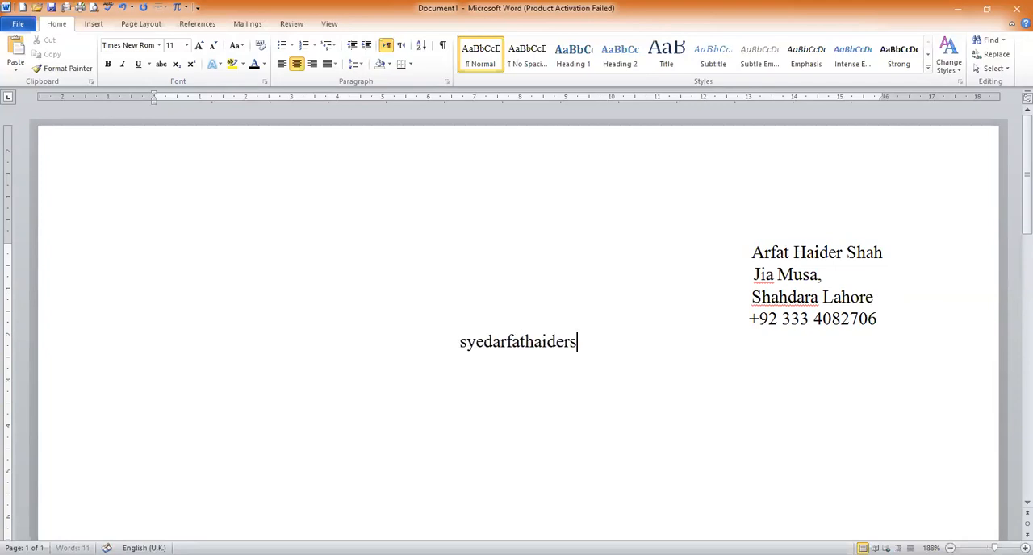
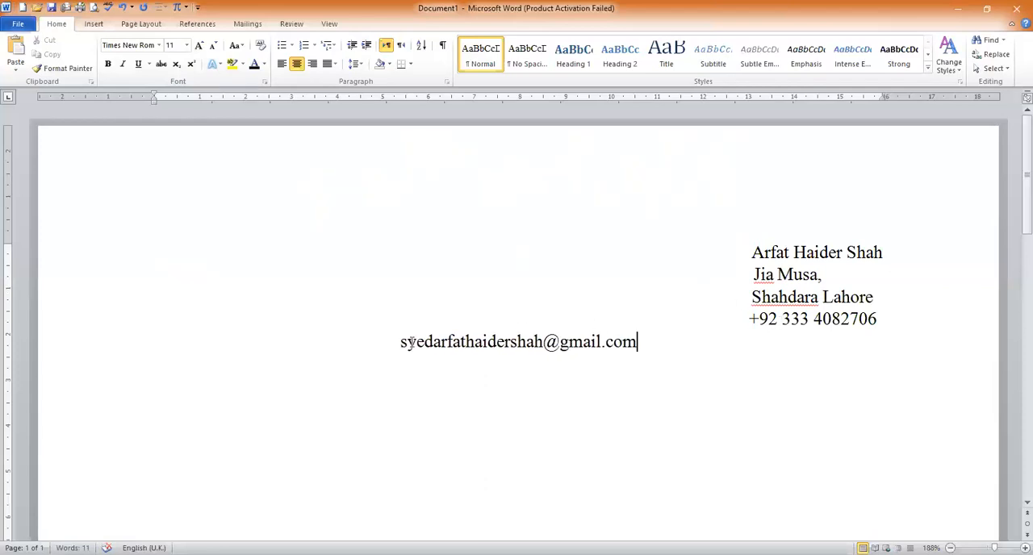
# Indent the e-mail line so it sits below the contact block, and turn the address into a hyperlink
pyautogui.press('Tab')
pyautogui.press('Tab')
pyautogui.press('Tab')
pyautogui.press('Tab')
pyautogui.press('Tab')
pyautogui.press('Tab')
pyautogui.press('Tab')
pyautogui.press('Tab')
pyautogui.press('Tab')
pyautogui.press('Tab')
pyautogui.press('Tab')
pyautogui.press('BackSpace')
pyautogui.press('BackSpace')
pyautogui.press('BackSpace')
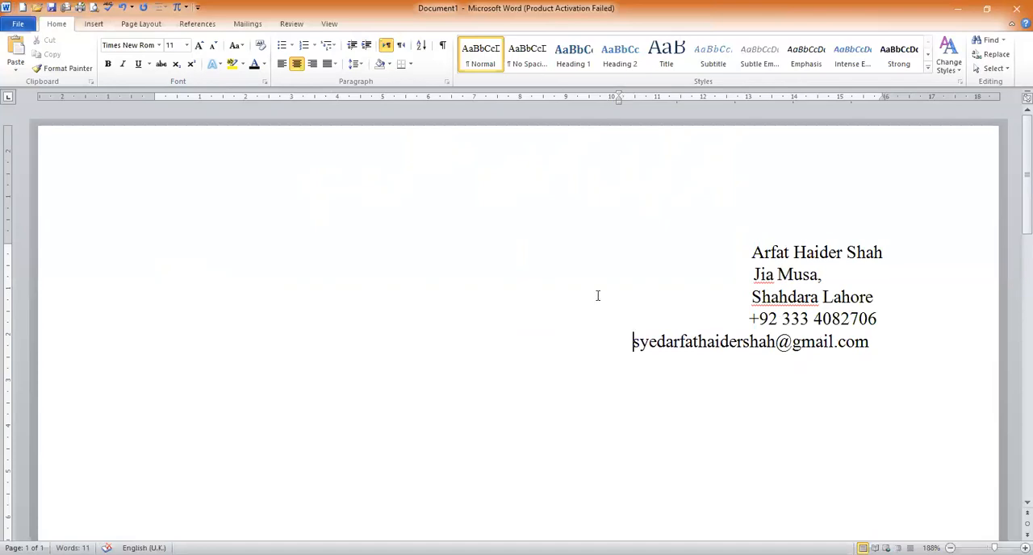
pyautogui.press('Return')
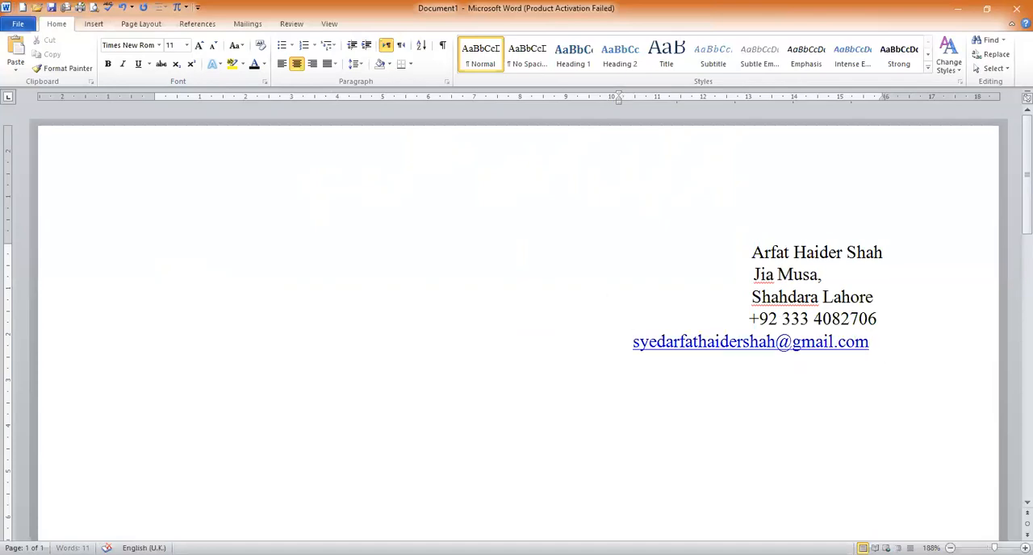
# Move the name and the first address line leftward so both start about level with the e-mail address
pyautogui.click(752, 252)
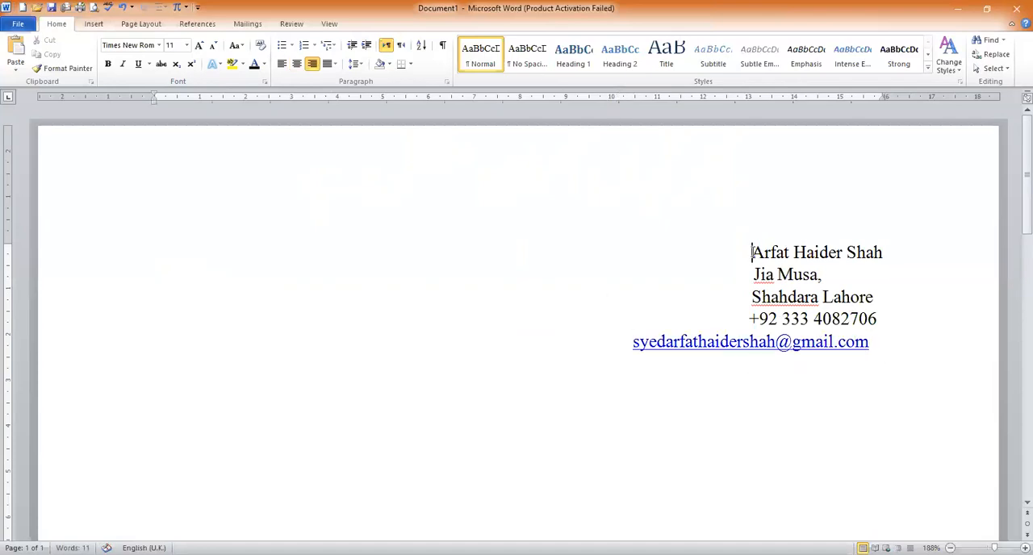
pyautogui.press('BackSpace')
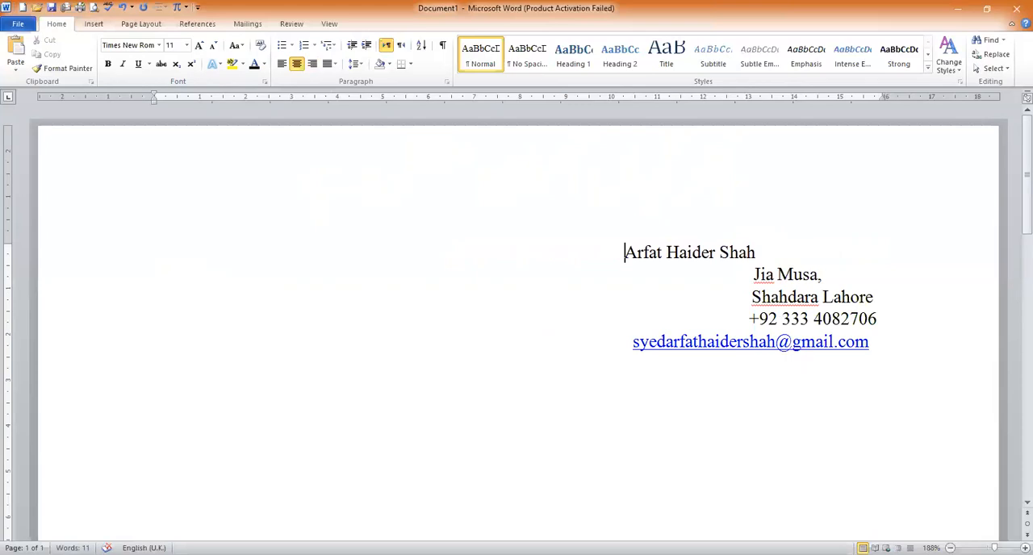
pyautogui.click(748, 275)
pyautogui.press('BackSpace')
pyautogui.press('BackSpace')
pyautogui.press('BackSpace')
pyautogui.press('BackSpace')
pyautogui.press('BackSpace')
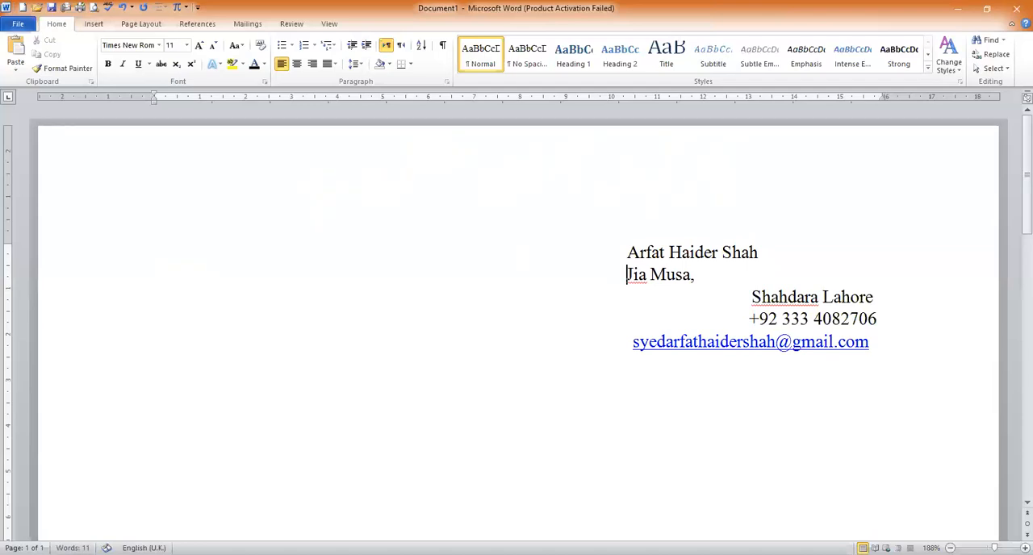
# Remove leading space from the second address line so it starts level with the name
pyautogui.click(753, 297)
pyautogui.press('BackSpace')
pyautogui.press('BackSpace')
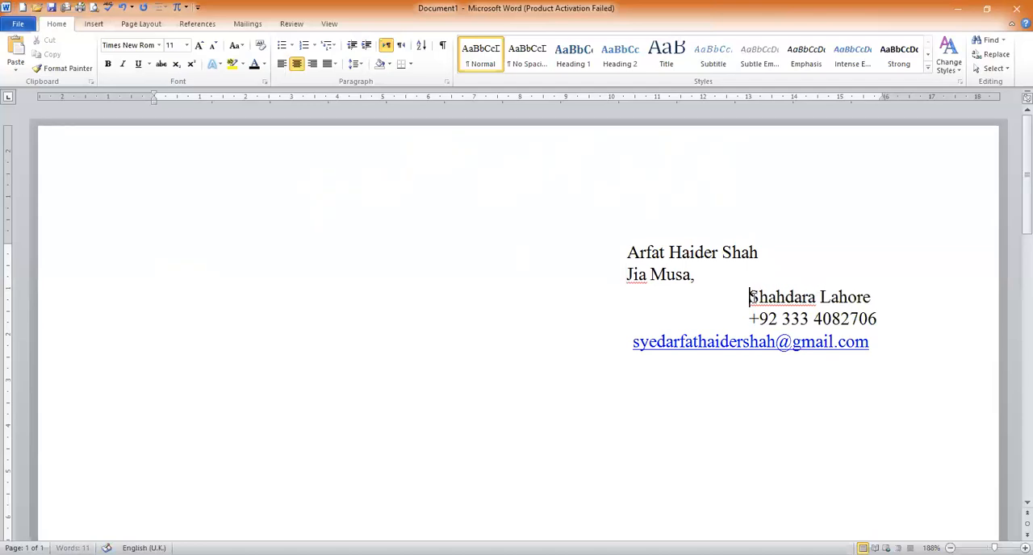
pyautogui.press('BackSpace')
pyautogui.press('BackSpace')
pyautogui.press('BackSpace')
pyautogui.press('BackSpace')
pyautogui.press('BackSpace')
pyautogui.press('BackSpace')
pyautogui.press('BackSpace')
pyautogui.press('BackSpace')
pyautogui.press('BackSpace')
pyautogui.press('BackSpace')
pyautogui.press('BackSpace')
pyautogui.press('BackSpace')
pyautogui.press('BackSpace')
pyautogui.press('BackSpace')
pyautogui.press('BackSpace')
pyautogui.press('BackSpace')
pyautogui.press('BackSpace')
pyautogui.press('BackSpace')
pyautogui.press('BackSpace')
pyautogui.press('BackSpace')
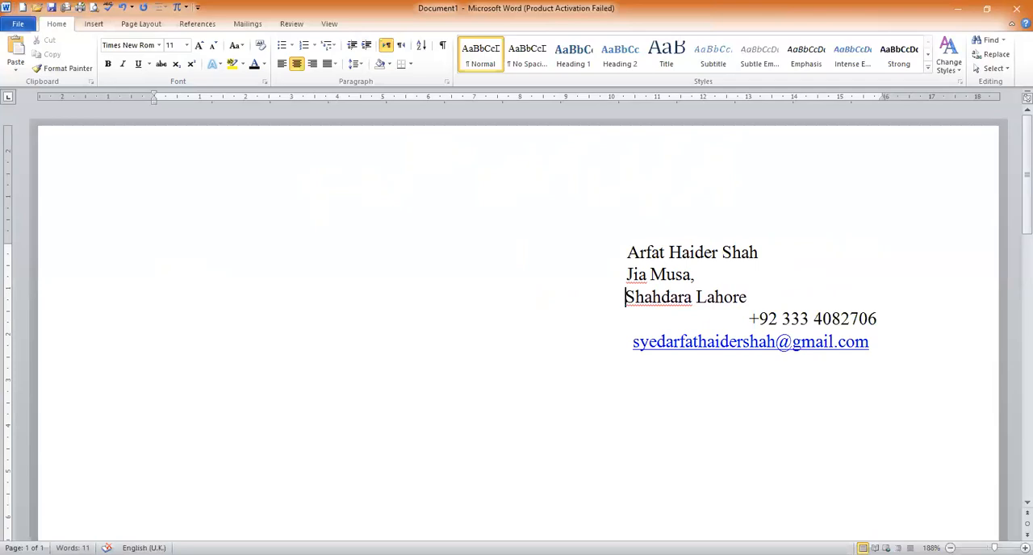
# Remove leading space from the phone number line so it starts level with the address lines above
pyautogui.click(750, 317)
pyautogui.press('BackSpace')
pyautogui.press('BackSpace')
pyautogui.press('BackSpace')
pyautogui.press('BackSpace')
pyautogui.press('BackSpace')
pyautogui.press('BackSpace')
pyautogui.press('BackSpace')
pyautogui.press('BackSpace')
pyautogui.press('BackSpace')
pyautogui.press('BackSpace')
pyautogui.press('BackSpace')
pyautogui.press('BackSpace')
pyautogui.press('BackSpace')
pyautogui.press('BackSpace')
pyautogui.press('BackSpace')
pyautogui.press('BackSpace')
pyautogui.press('BackSpace')
pyautogui.press('BackSpace')
pyautogui.press('BackSpace')
pyautogui.press('BackSpace')
pyautogui.press('BackSpace')
pyautogui.press('BackSpace')
pyautogui.press('BackSpace')
pyautogui.press('BackSpace')
pyautogui.press('BackSpace')
pyautogui.press('BackSpace')
pyautogui.press('BackSpace')
pyautogui.press('BackSpace')
pyautogui.press('BackSpace')
pyautogui.press('BackSpace')
pyautogui.press('BackSpace')
pyautogui.press('BackSpace')
pyautogui.press('BackSpace')
pyautogui.press('BackSpace')
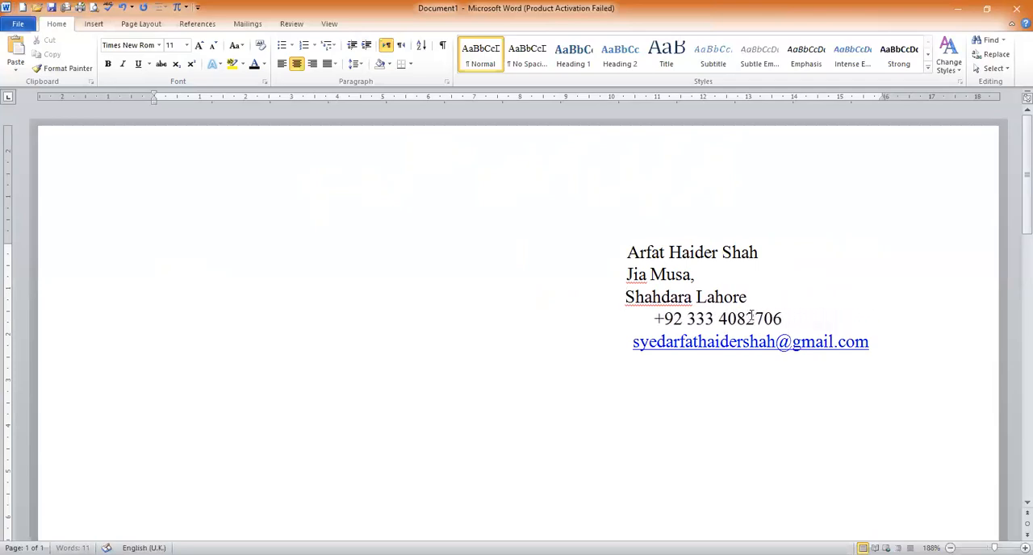
pyautogui.press('BackSpace')
pyautogui.press('BackSpace')
pyautogui.press('BackSpace')
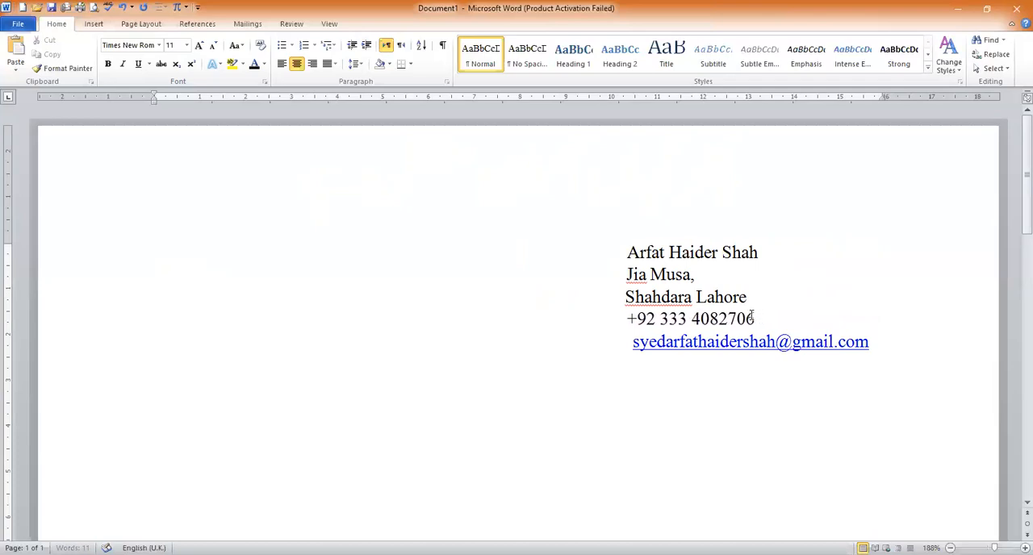
# Remove the leading space from the e-mail line so it starts level with the phone number, and add an empty line below it
pyautogui.press('BackSpace')
pyautogui.press('Down')
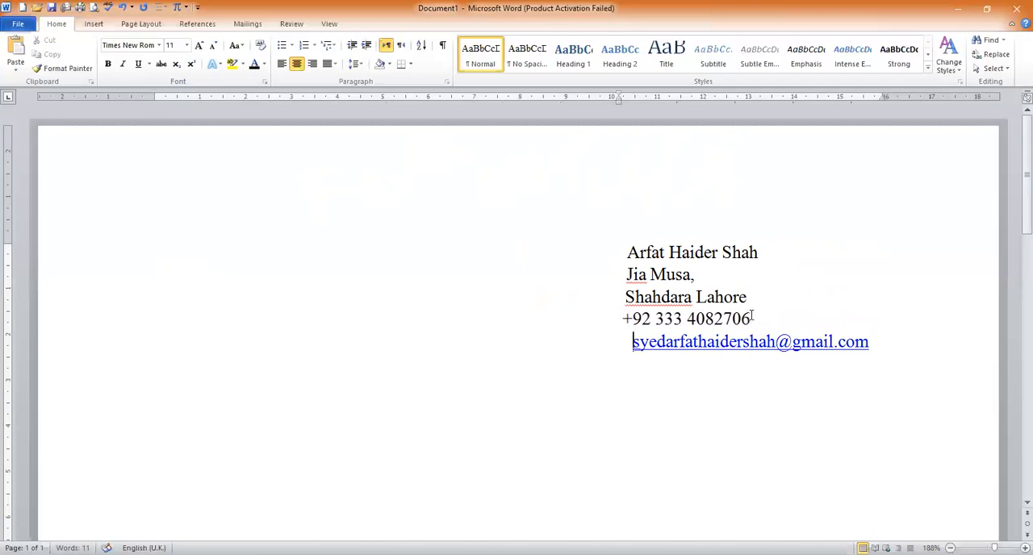
pyautogui.press('BackSpace')
pyautogui.press('BackSpace')
pyautogui.press('BackSpace')
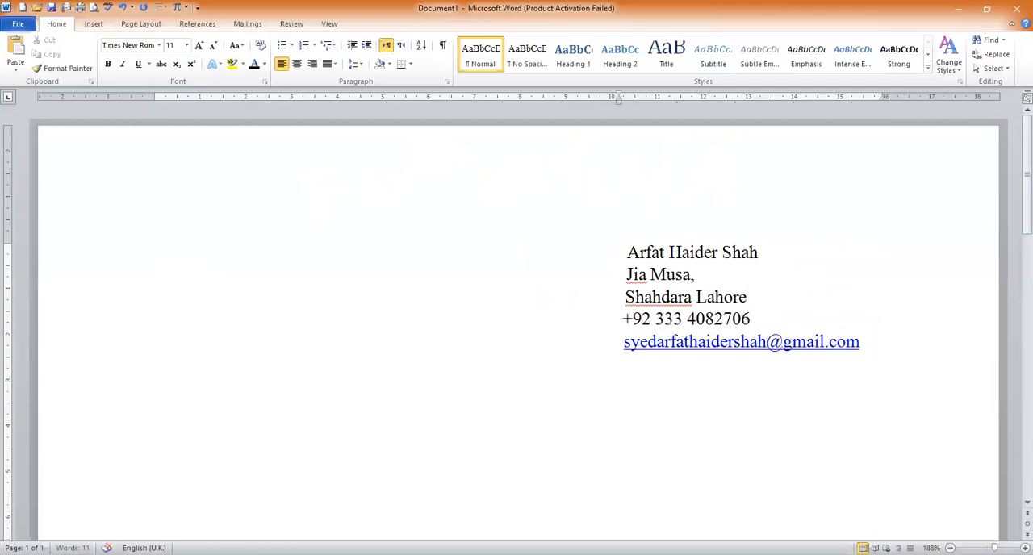
pyautogui.click(871, 341)
pyautogui.press('Return')
# Centre the name at the start of the contact block and make it bold
pyautogui.moveTo(762, 253); pyautogui.dragTo(642, 257)
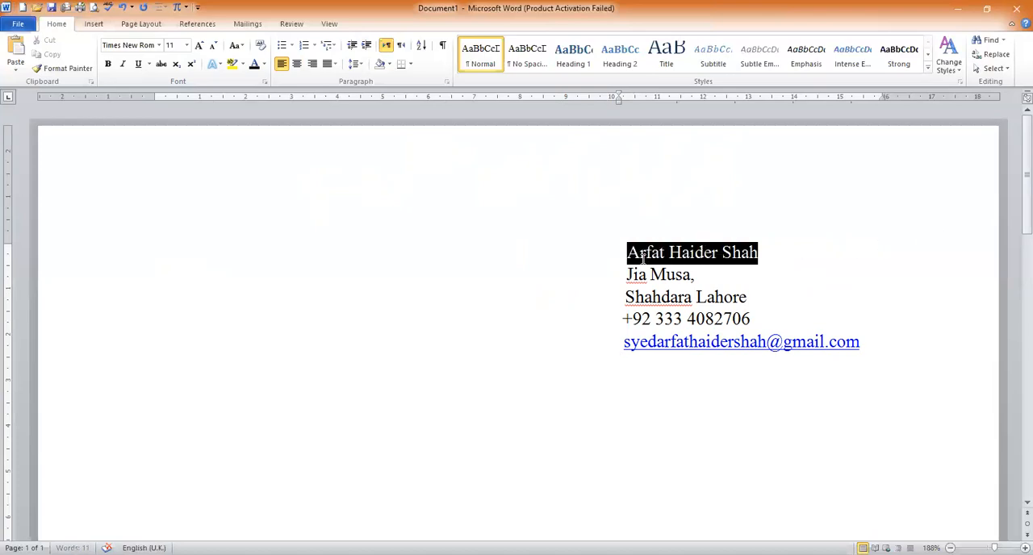
pyautogui.hotkey('ctrl', 'e')
pyautogui.hotkey('ctrl', 'b')
pyautogui.click(816, 284)
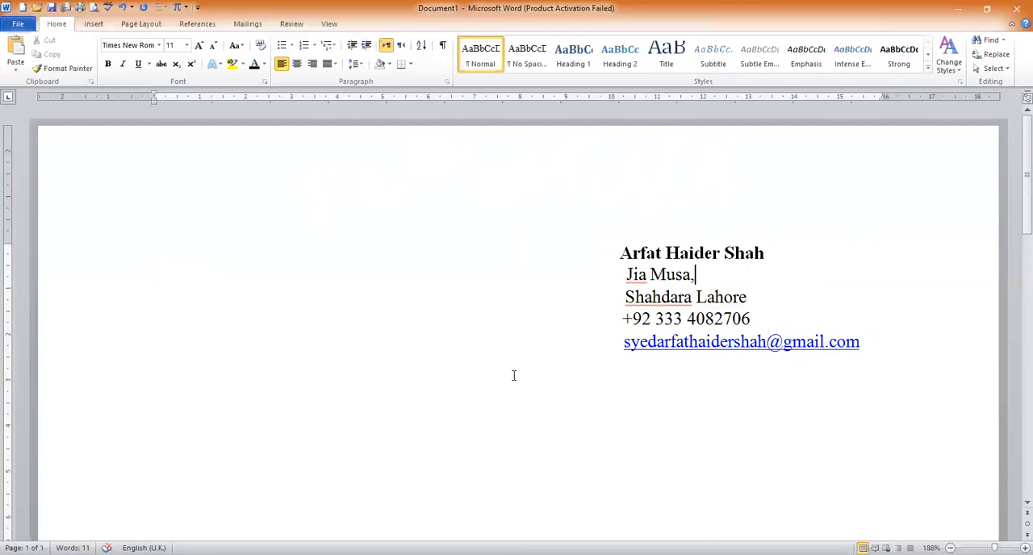
# Left-align the empty line below the e-mail address and set its text direction to left-to-right
pyautogui.click(377, 397)
pyautogui.hotkey('ctrl', 'l')
pyautogui.hotkey('ctrl', 'r')
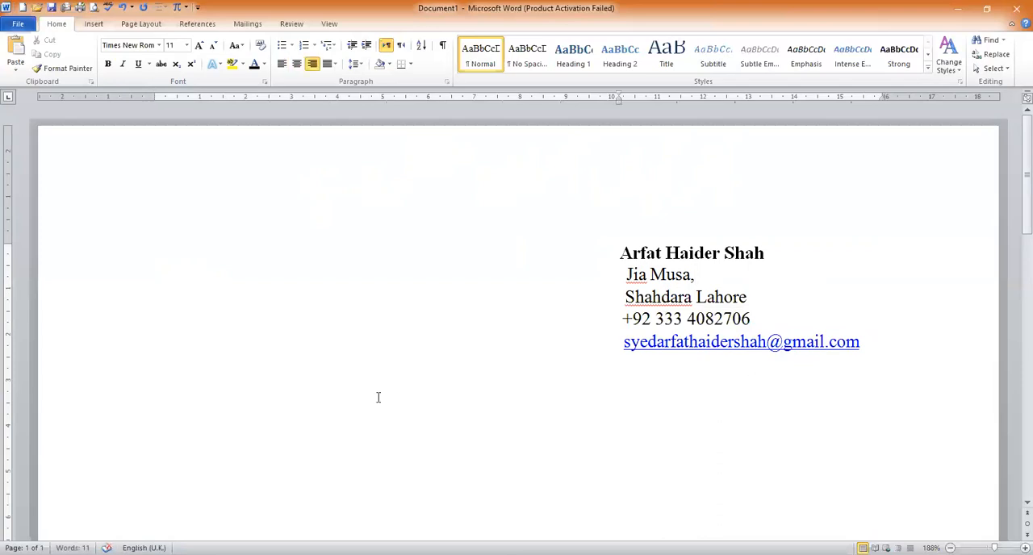
pyautogui.hotkey('ctrl', 'e')
pyautogui.hotkey('ctrl', 'l')
pyautogui.click(399, 48)
pyautogui.click(384, 48)
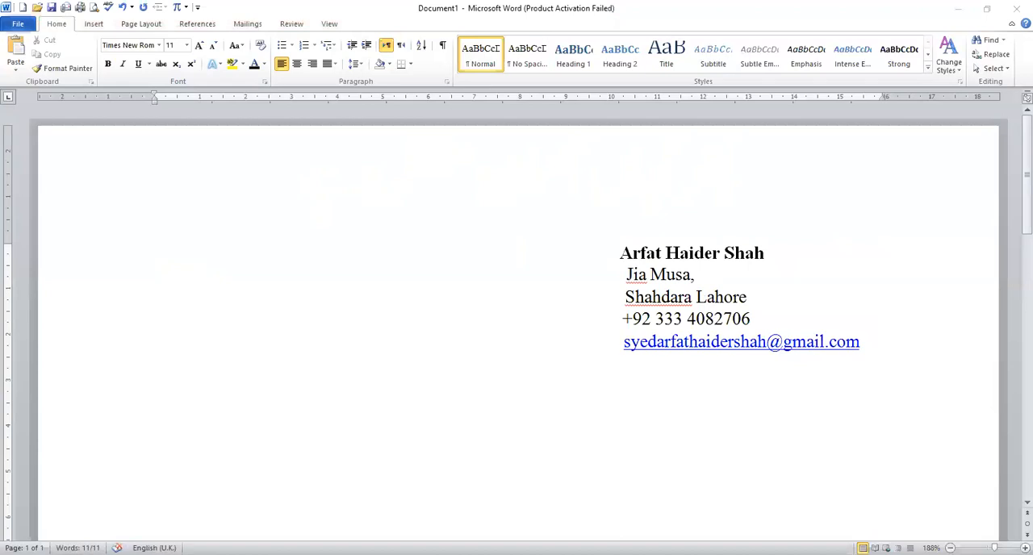
# Paste the copied Profile heading and its paragraph below the contact block
pyautogui.click(309, 362)
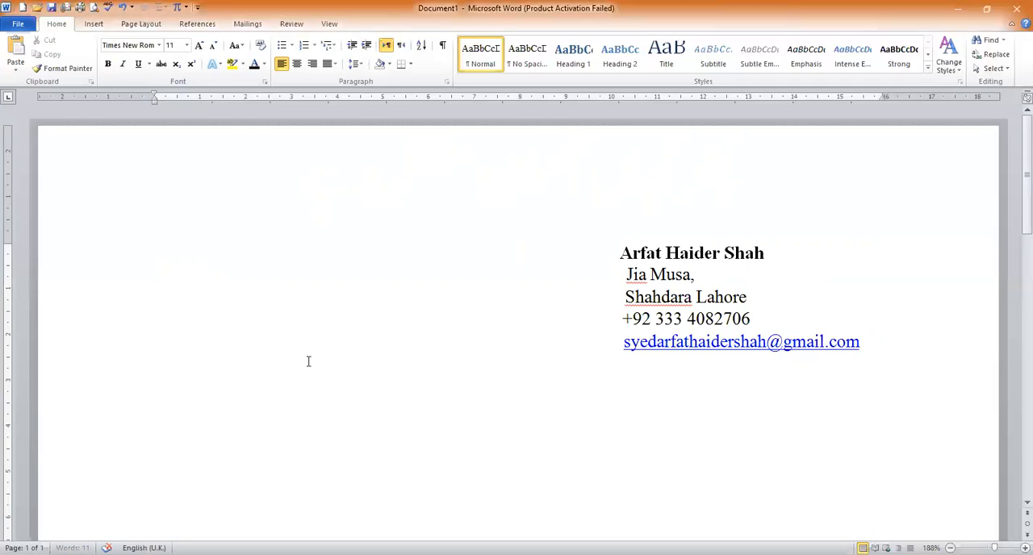
pyautogui.write('Profile I am a team player who is committed to learning, excellence, ethics and people, also an excellent communicator with great interest in technology innovations, branding and communications for Business and passion for community service and positive change.')
pyautogui.moveTo(218, 393); pyautogui.dragTo(176, 392)
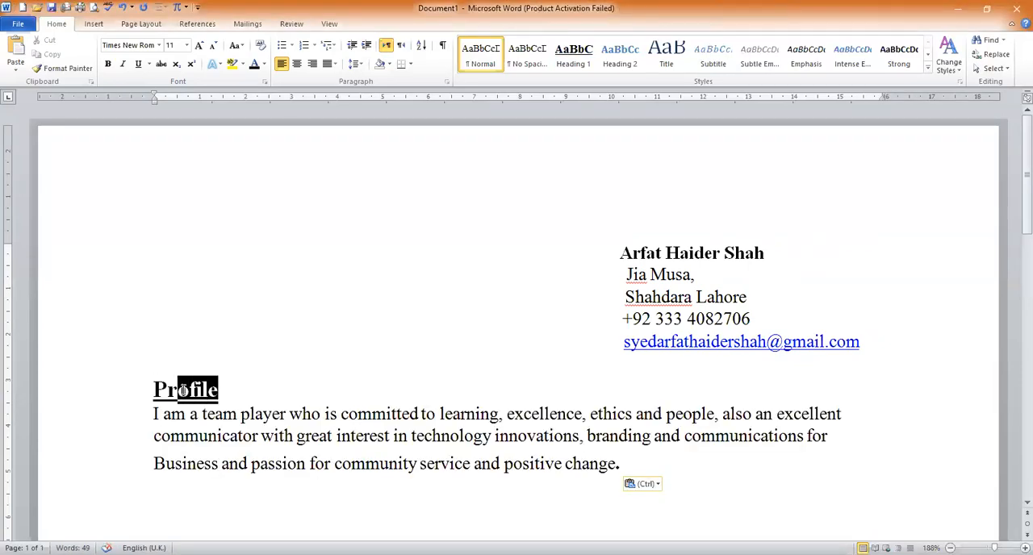
pyautogui.click(154, 390)
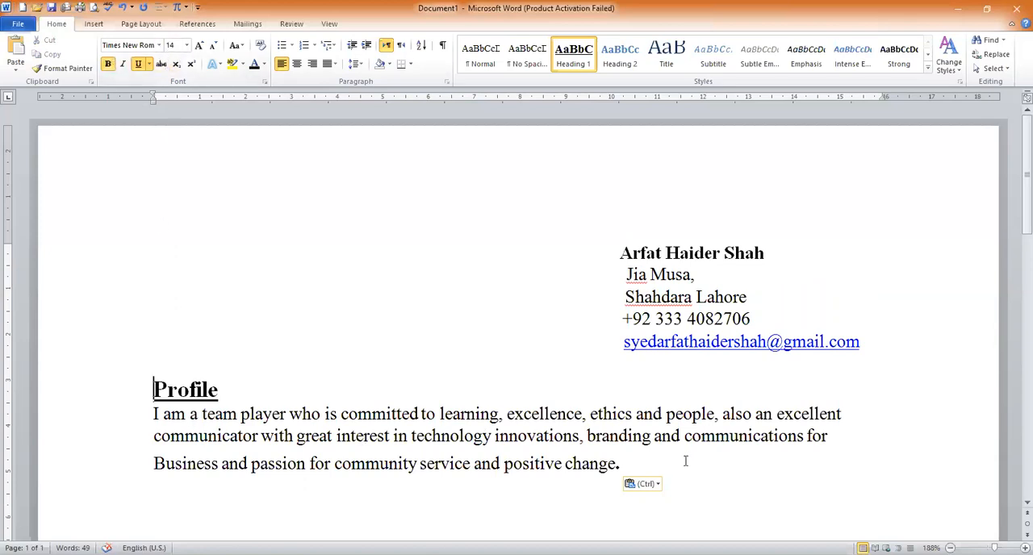
# Copy the Career Objectives section from the other window and paste it directly below the Profile paragraph
pyautogui.click(199, 491)
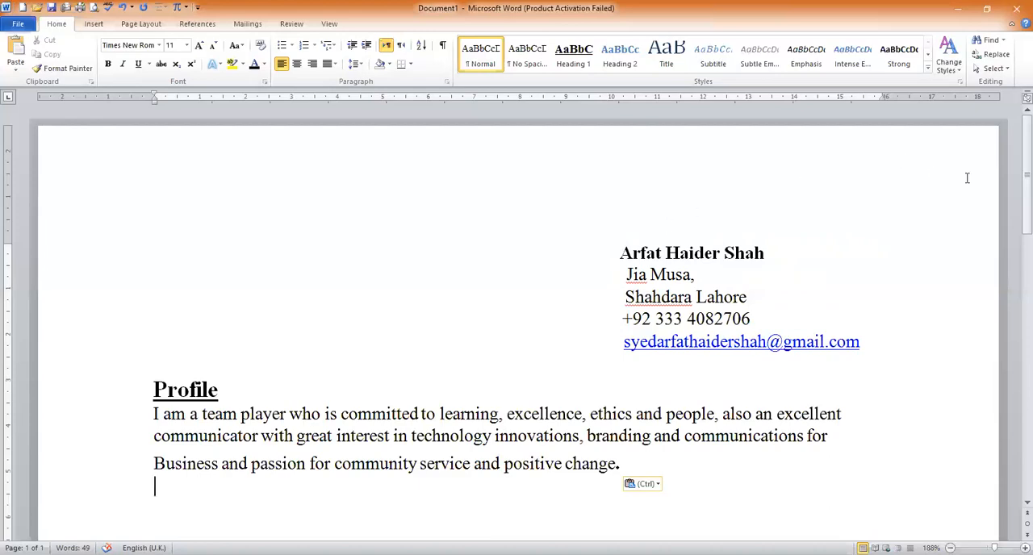
pyautogui.scroll(-2, 1015, 182)
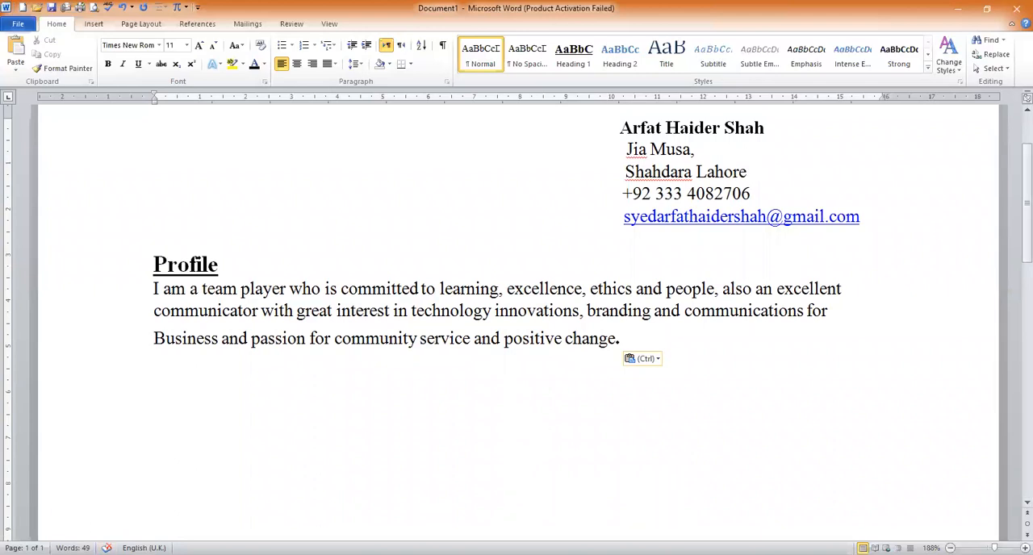
pyautogui.hotkey('alt', 'Tab')
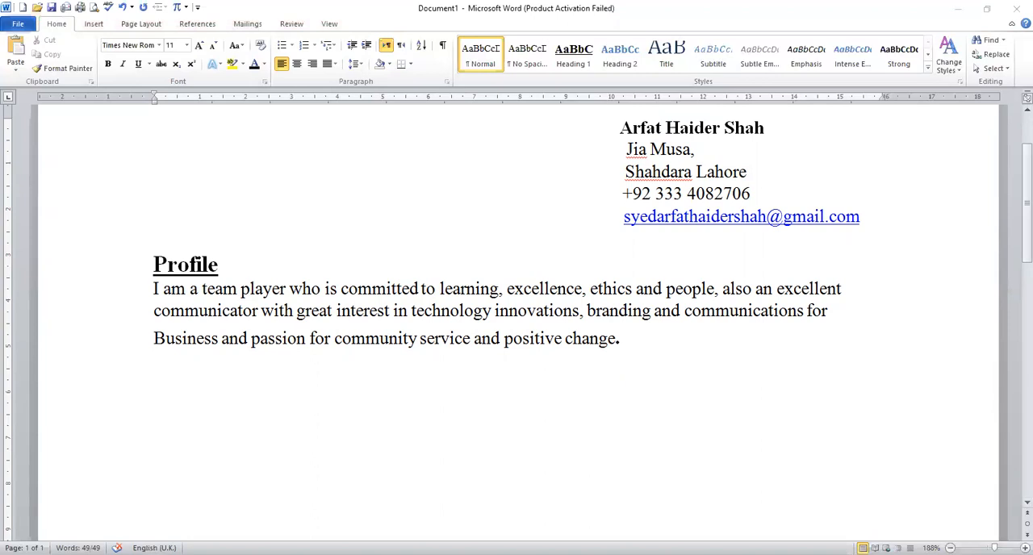
pyautogui.hotkey('alt', 'Tab')
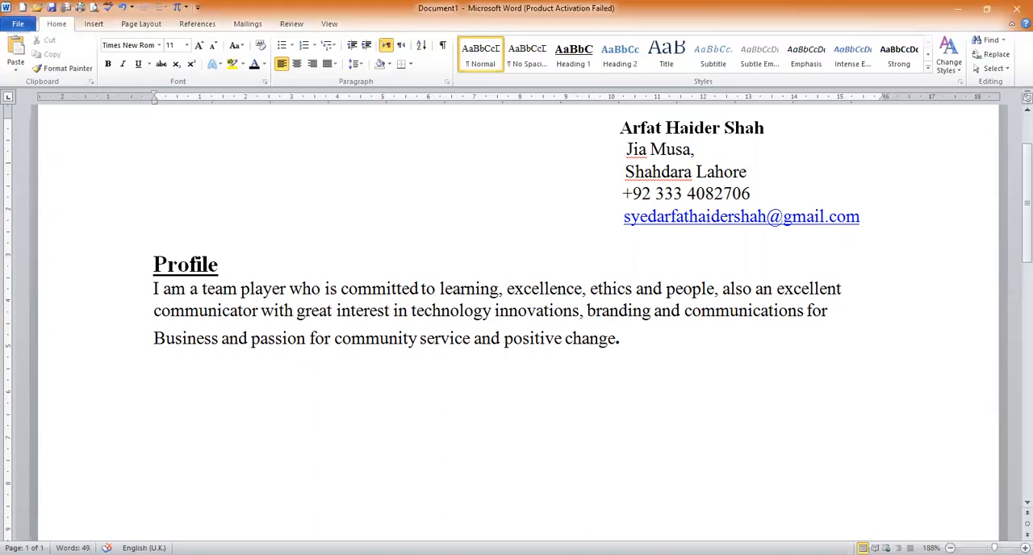
pyautogui.write('Career Objectives To develop my skills in an organization or institution that offers both challenge as well as opportunity for personal initiative and career advancement, leading up to a position of responsibility as a result of giving service to the society with remarkable performance.')
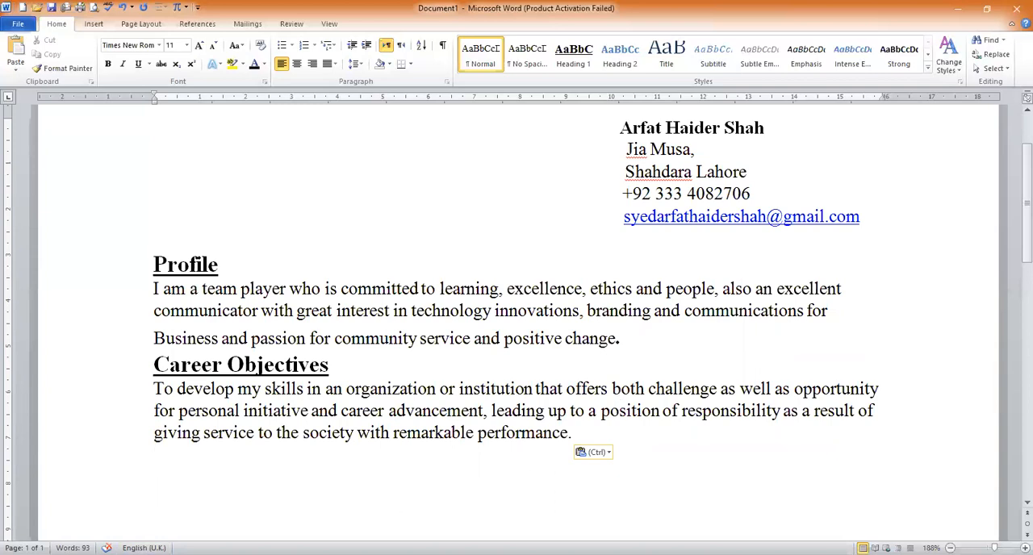
# Copy the Goals section from the other window and paste it below the Career Objectives paragraph
pyautogui.hotkey('alt', 'Tab')
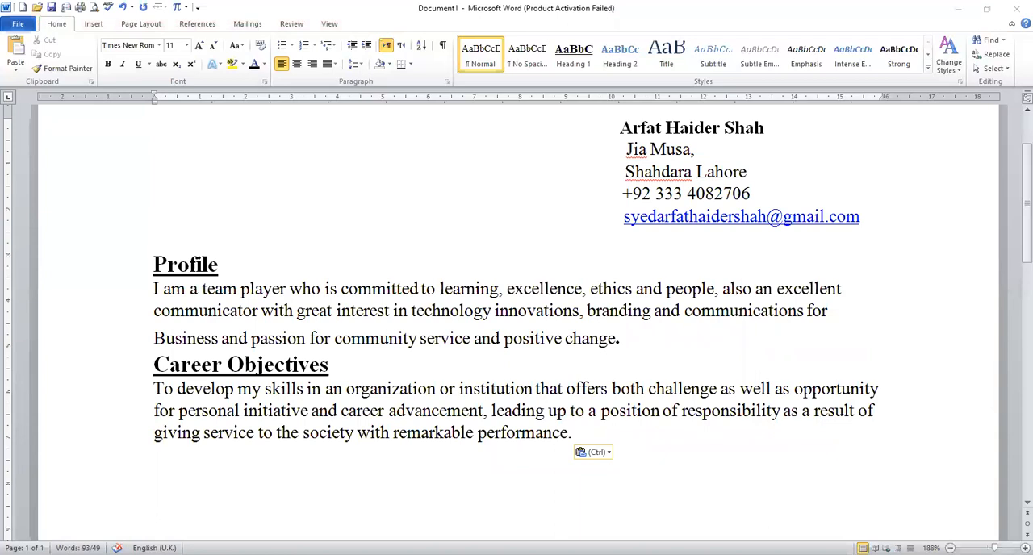
pyautogui.hotkey('ctrl', 'c')
pyautogui.click(237, 501)
pyautogui.hotkey('ctrl', 'v')
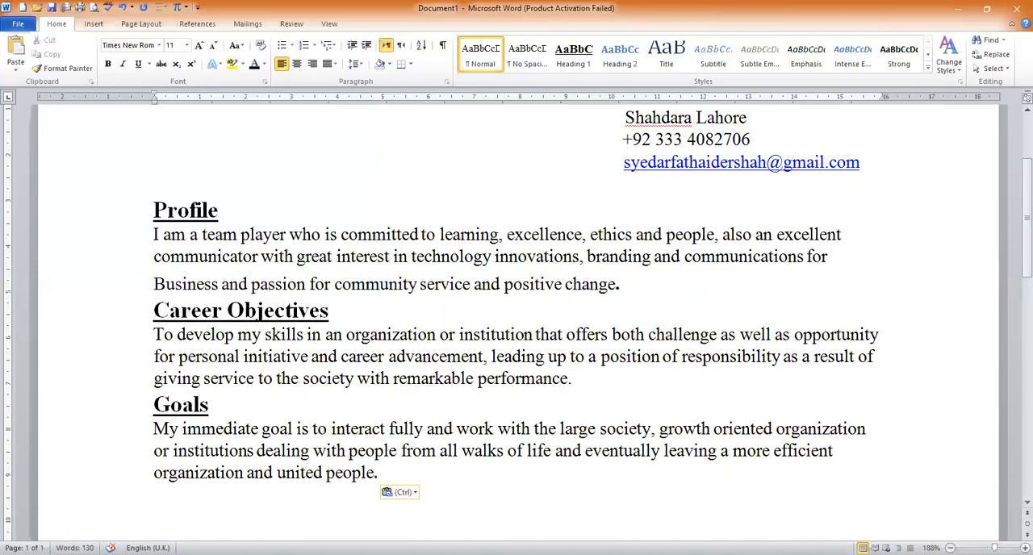
# Copy the Teaching Subject section with its Physics entry from the other window and paste it below Goals
pyautogui.hotkey('alt', 'Tab')
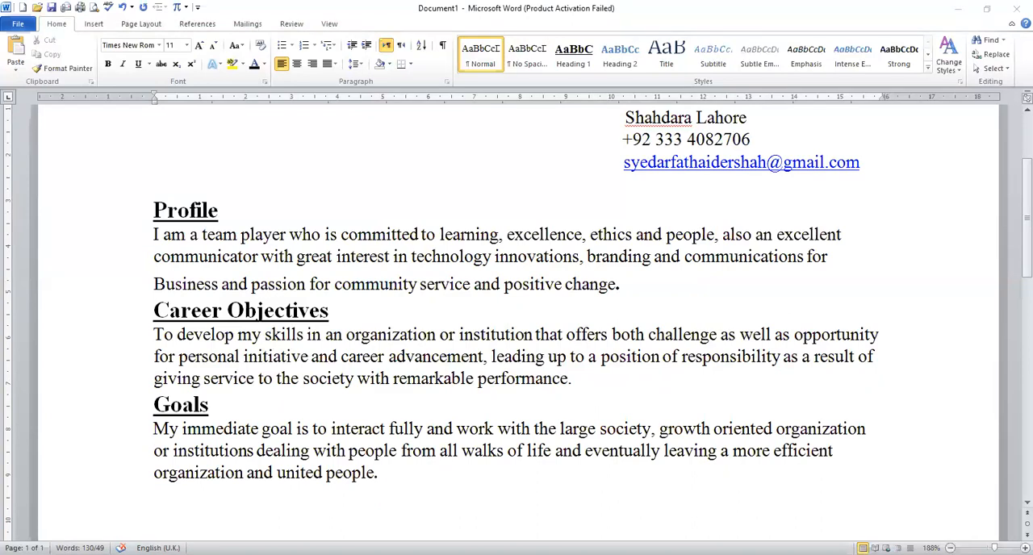
pyautogui.click(216, 513)
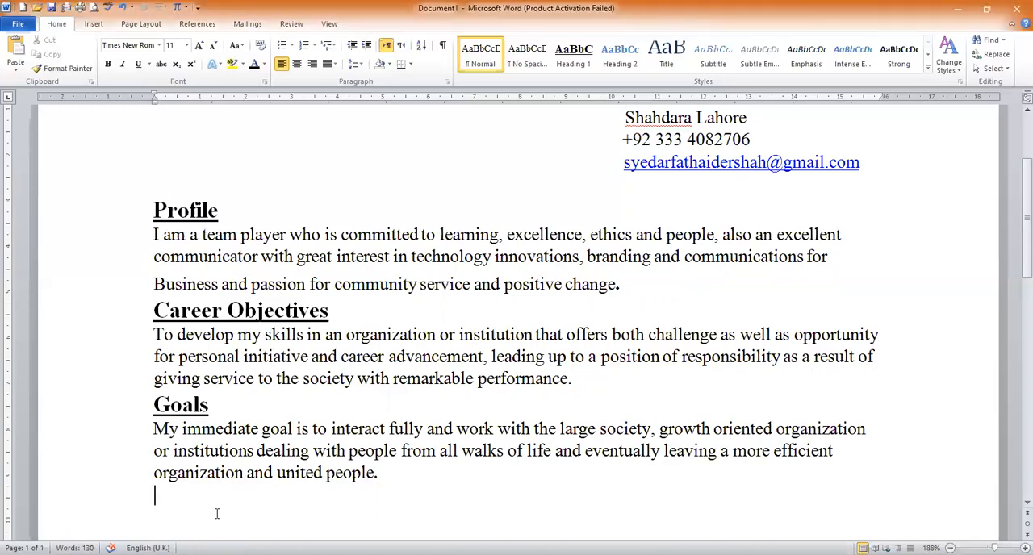
pyautogui.hotkey('ctrl', 'v')
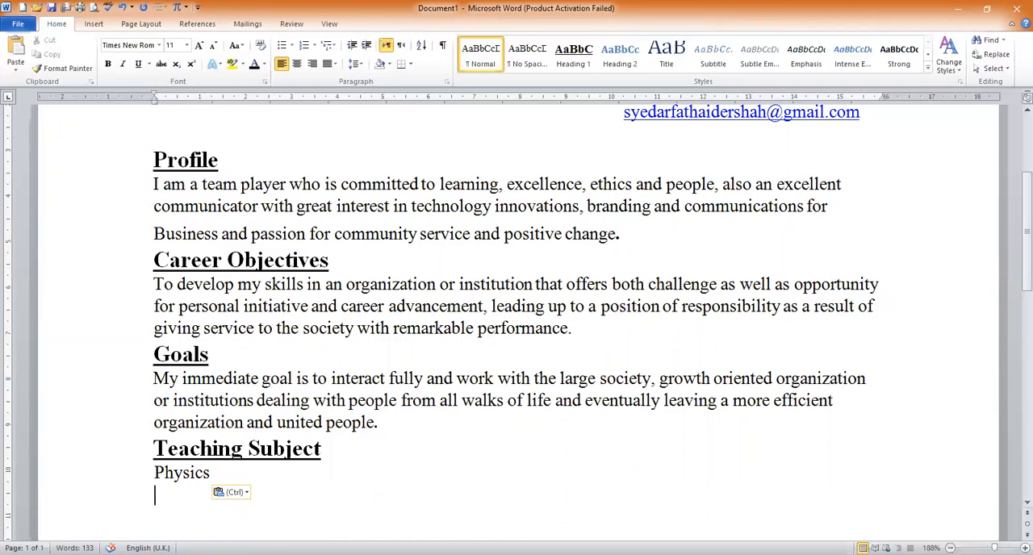
# Copy the Academic Record section from the other window and paste it below the Physics line
pyautogui.hotkey('alt', 'Tab')
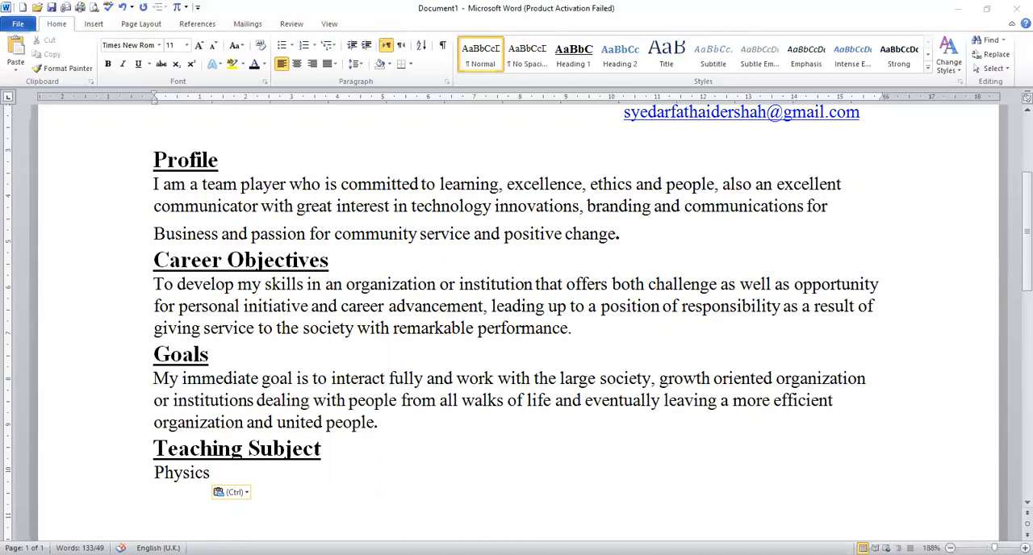
pyautogui.hotkey('ctrl', 'c')
pyautogui.hotkey('alt', 'Tab')
pyautogui.hotkey('ctrl', 'v')
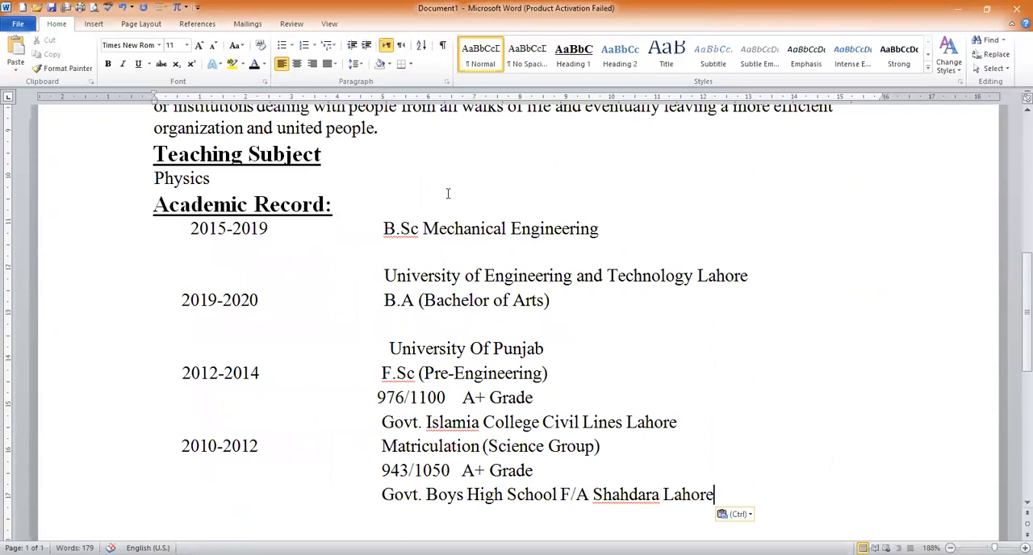
pyautogui.scroll(-1, 447, 194)
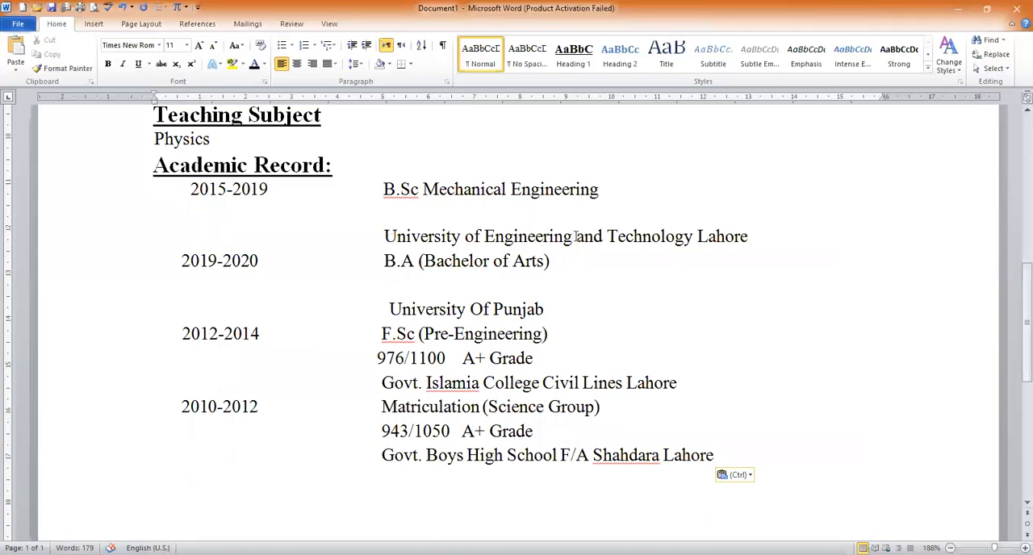
pyautogui.click(463, 212)
pyautogui.click(403, 212)
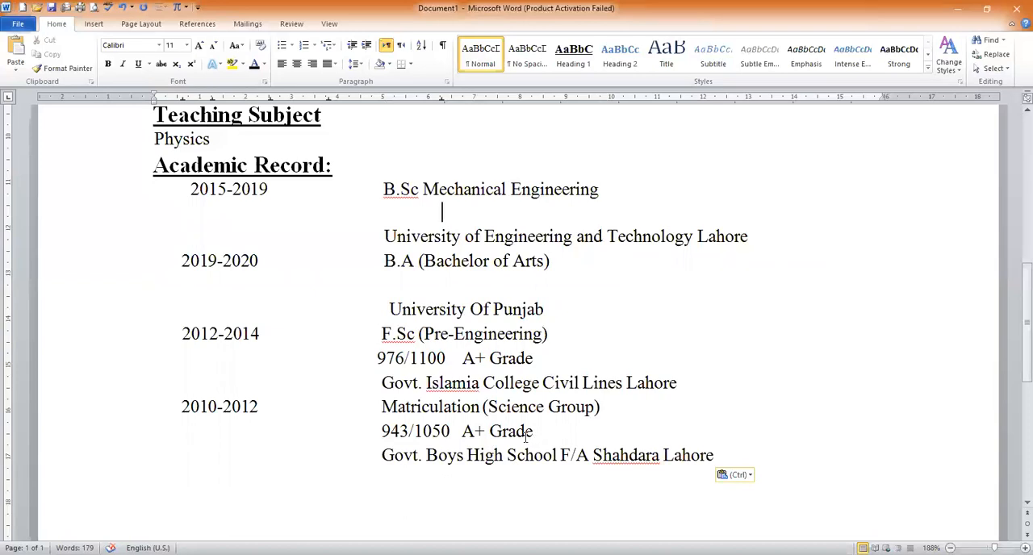
# Copy the Professional Skills section from the other window and paste its checkmarked list below the Academic Record entries
pyautogui.click(232, 482)
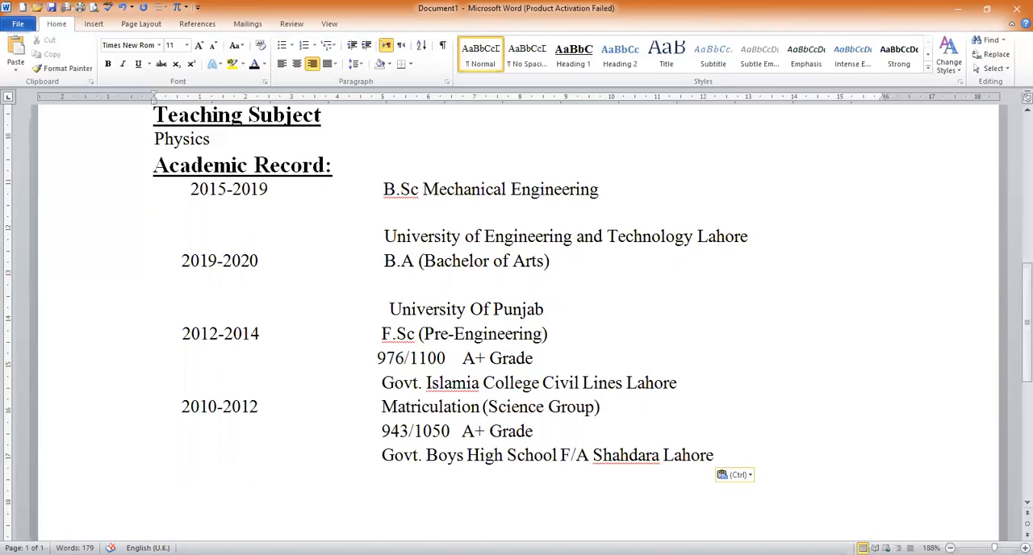
pyautogui.hotkey('alt', 'Tab')
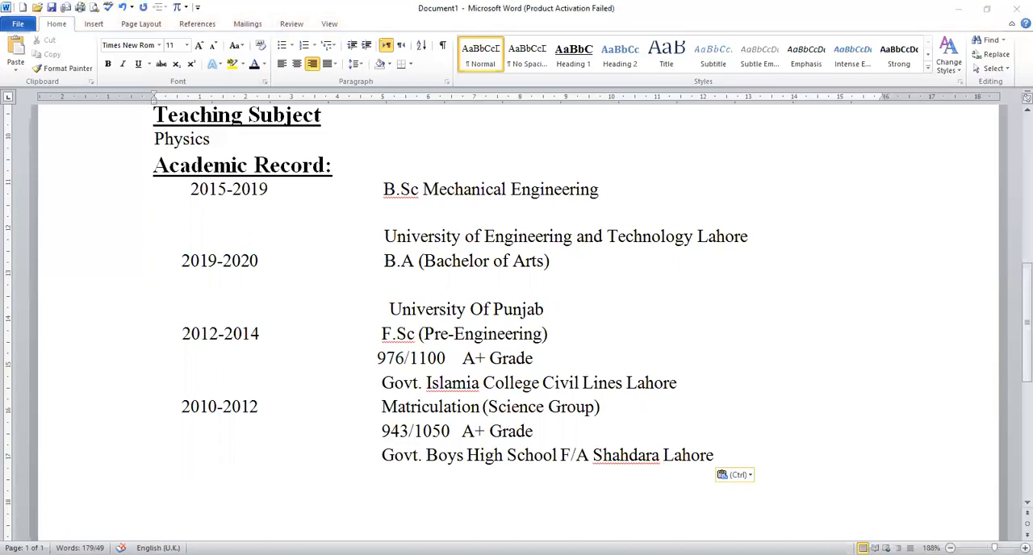
pyautogui.moveTo(1026, 322); pyautogui.dragTo(1026, 322)
pyautogui.click(204, 505)
pyautogui.hotkey('ctrl', 'v')
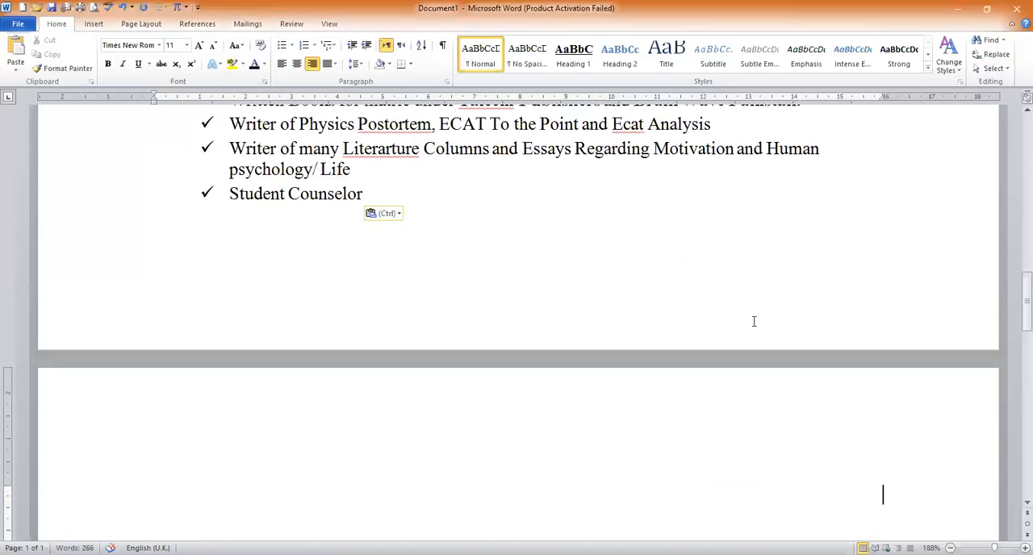
# Left-align the last empty paragraph after the Professional Skills list and delete the extra blank line so the document ends just below Student Counselor
pyautogui.moveTo(1026, 293); pyautogui.dragTo(1013, 262)
pyautogui.click(405, 181)
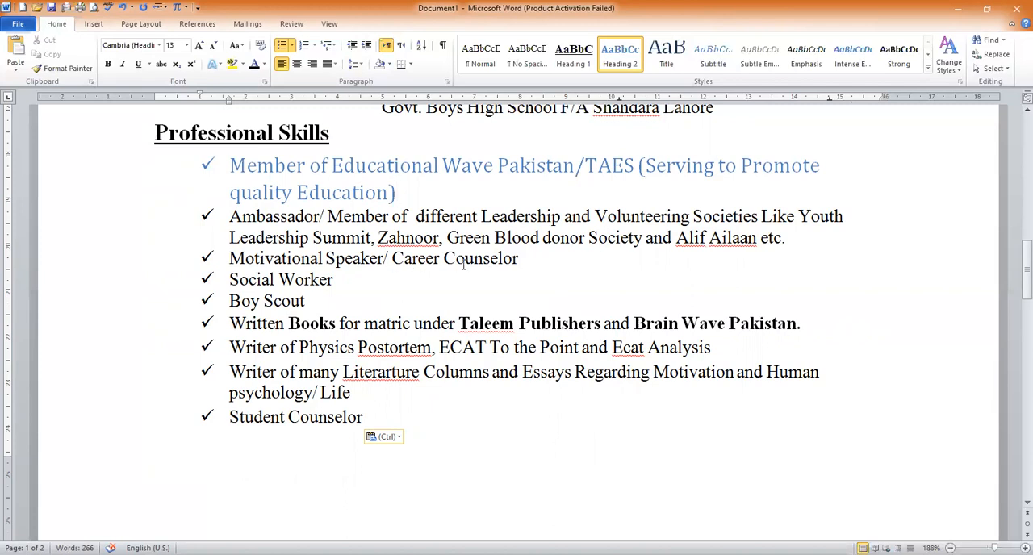
pyautogui.click(361, 283)
pyautogui.press('Down')
pyautogui.press('Down')
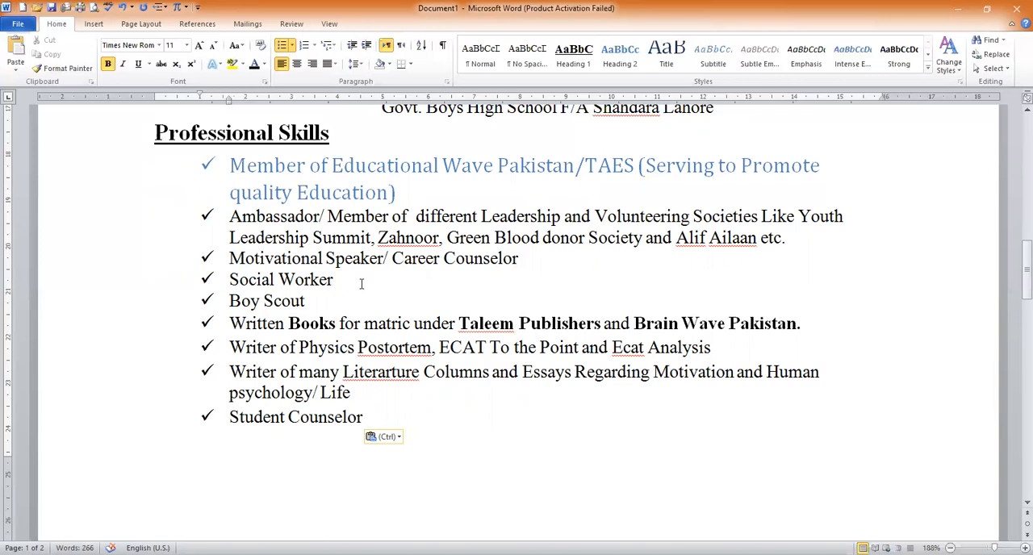
pyautogui.press('Down')
pyautogui.press('Down')
pyautogui.press('Down')
pyautogui.press('Down')
pyautogui.press('Down')
pyautogui.press('Down')
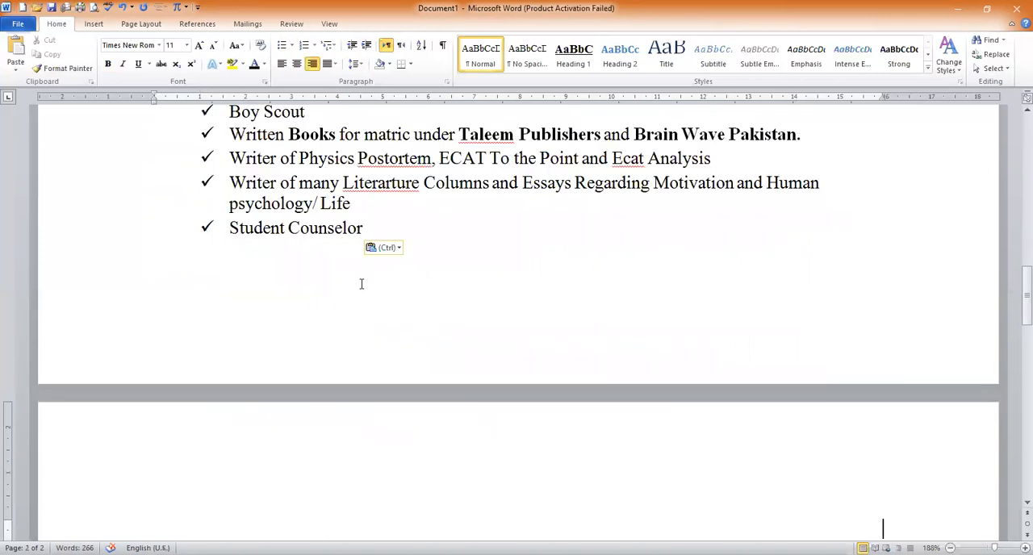
pyautogui.hotkey('ctrl', 'e')
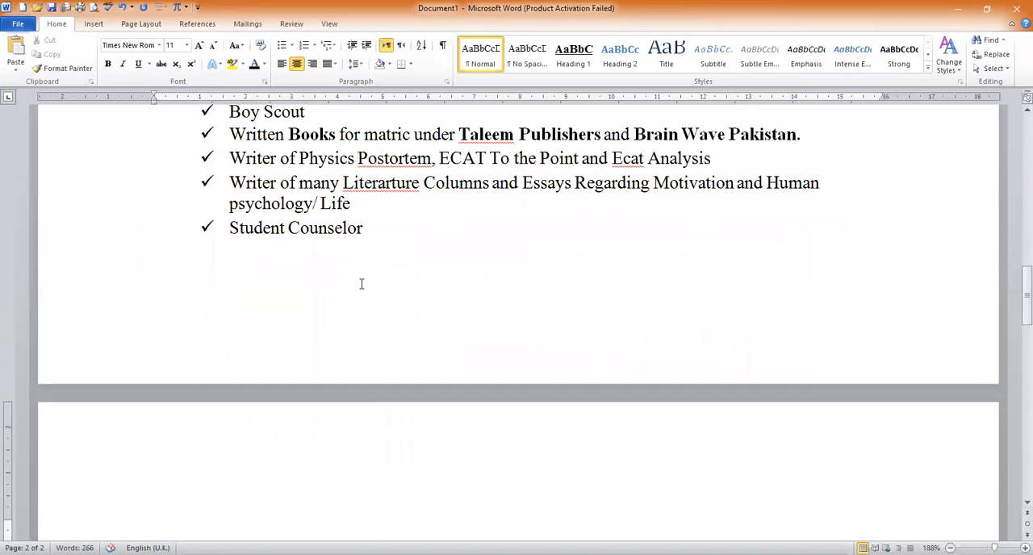
pyautogui.hotkey('ctrl', 'l')
pyautogui.press('BackSpace')
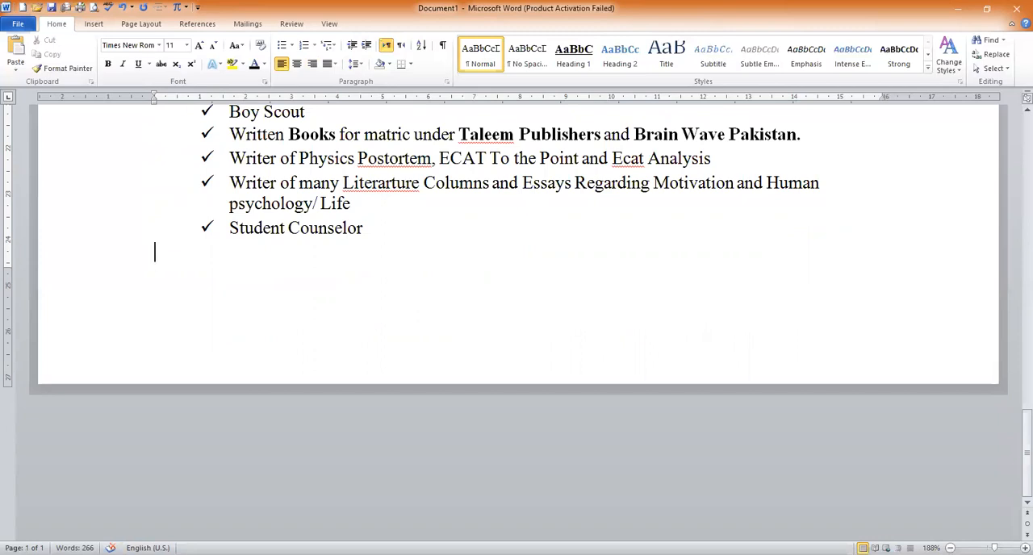
# Copy the Computer Skills section from the other window and paste its checkmarked list after Professional Skills
pyautogui.hotkey('alt', 'Tab')
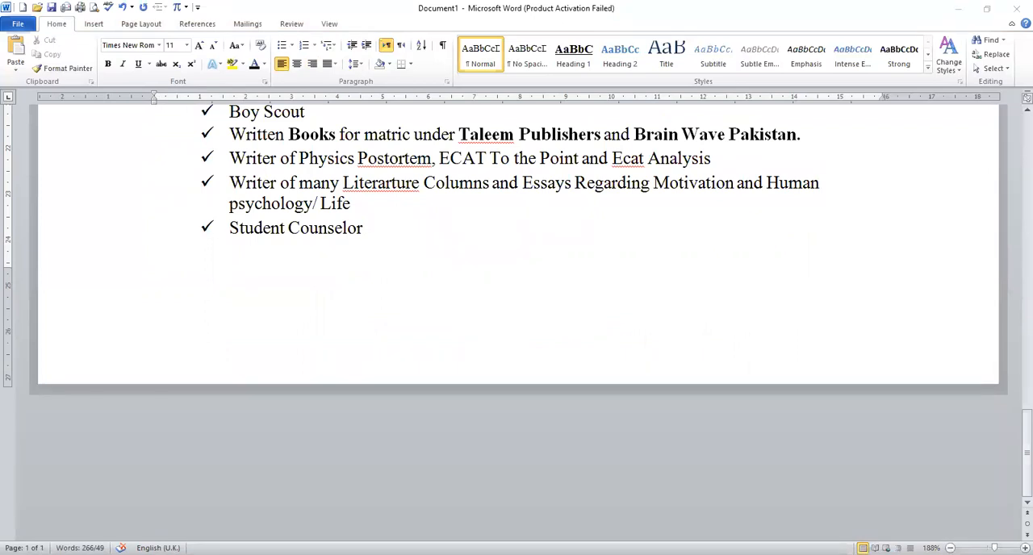
pyautogui.click(196, 362)
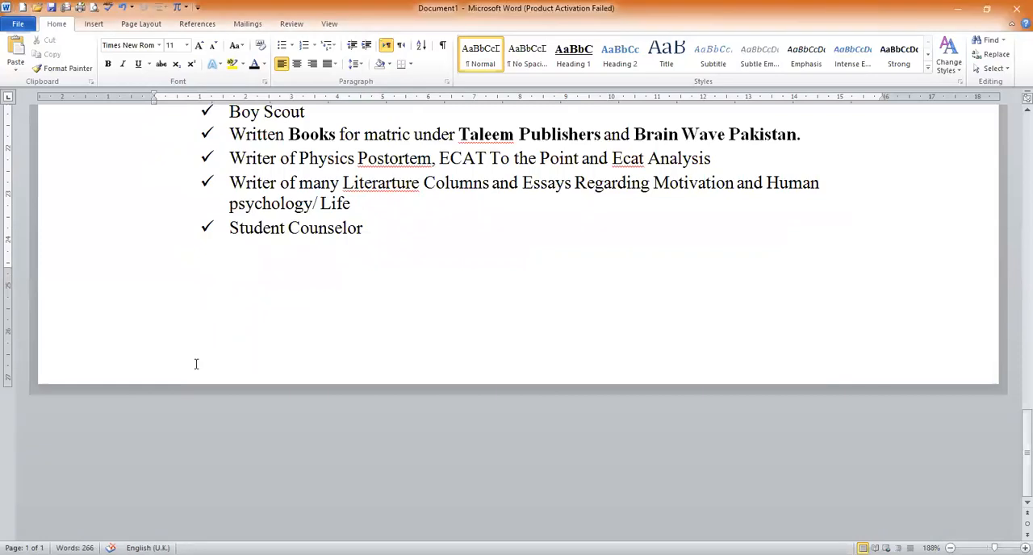
pyautogui.write('Computer Skills MS Office (WORD, POWER POINT, EXCEL) INPAGE Auto CAD MATLAB DEFORM CREO ANSYS Java Quick Basic Visual Basic C/ C++')
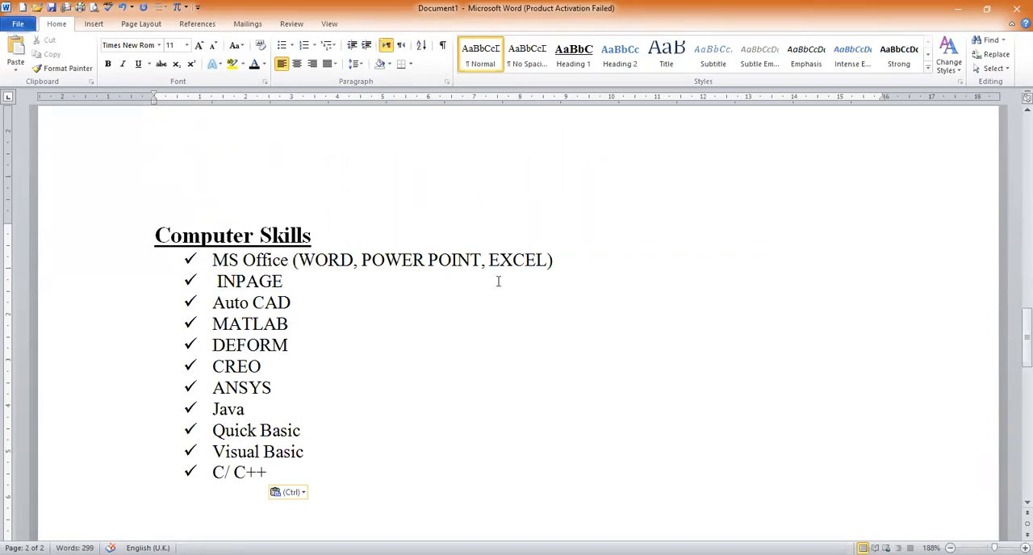
pyautogui.click(565, 269)
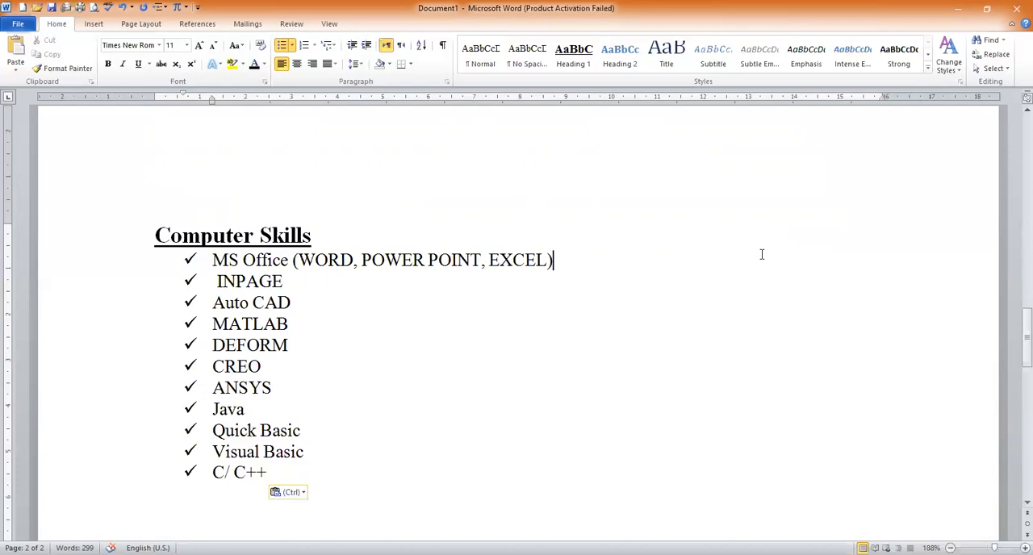
pyautogui.moveTo(781, 265); pyautogui.dragTo(568, 274)
pyautogui.click(565, 270)
# Copy the section that follows Computer Skills from the other window and return to the new document
pyautogui.hotkey('alt', 'Tab')
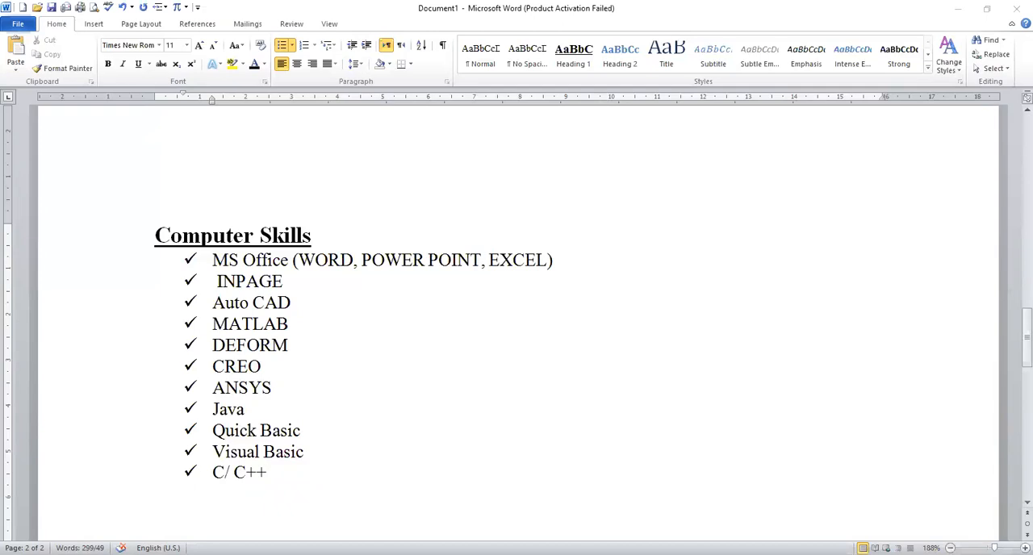
pyautogui.hotkey('alt', 'Tab')
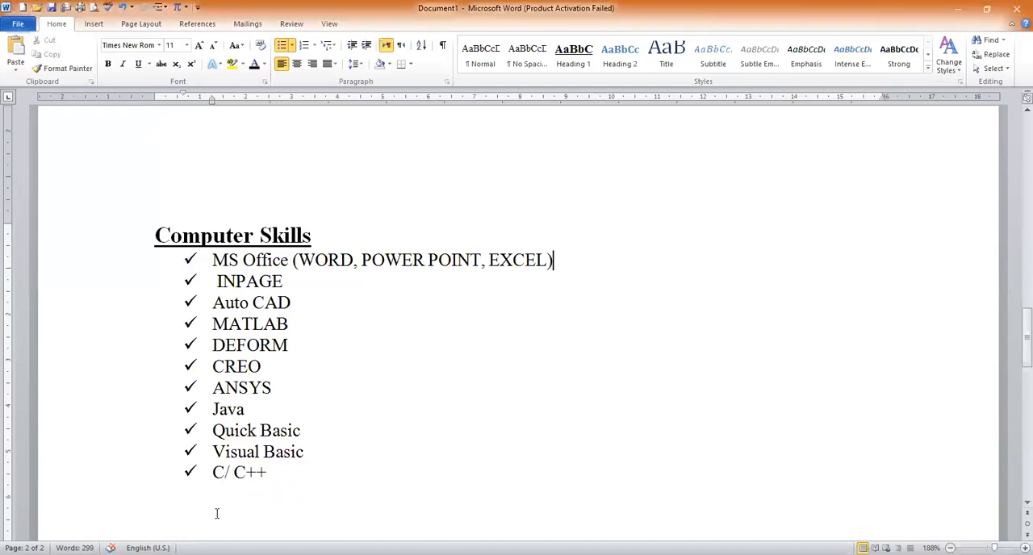
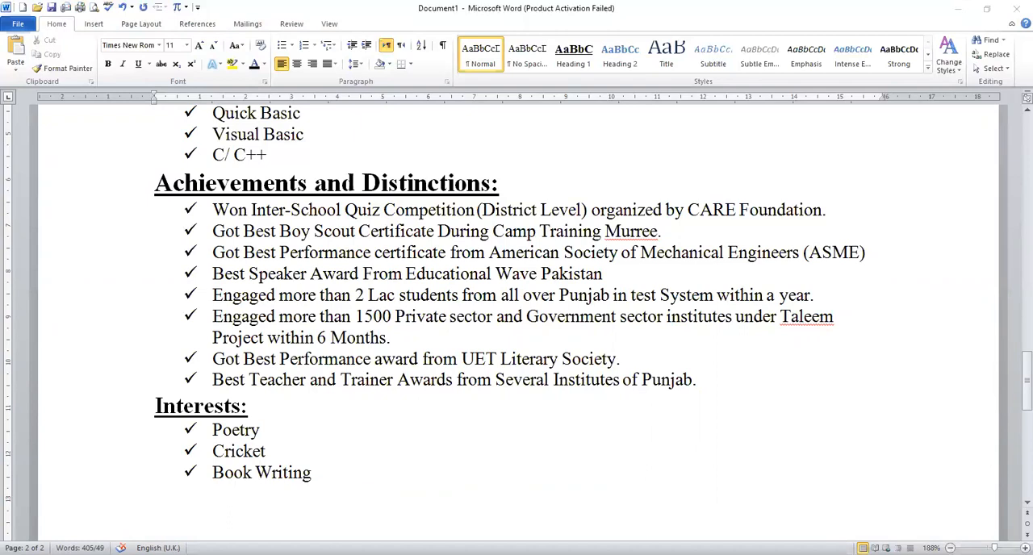
# Paste the copied References section below the Interests list
pyautogui.hotkey('alt', 'Tab')
pyautogui.write('References: Will Be furnished on Demand.')
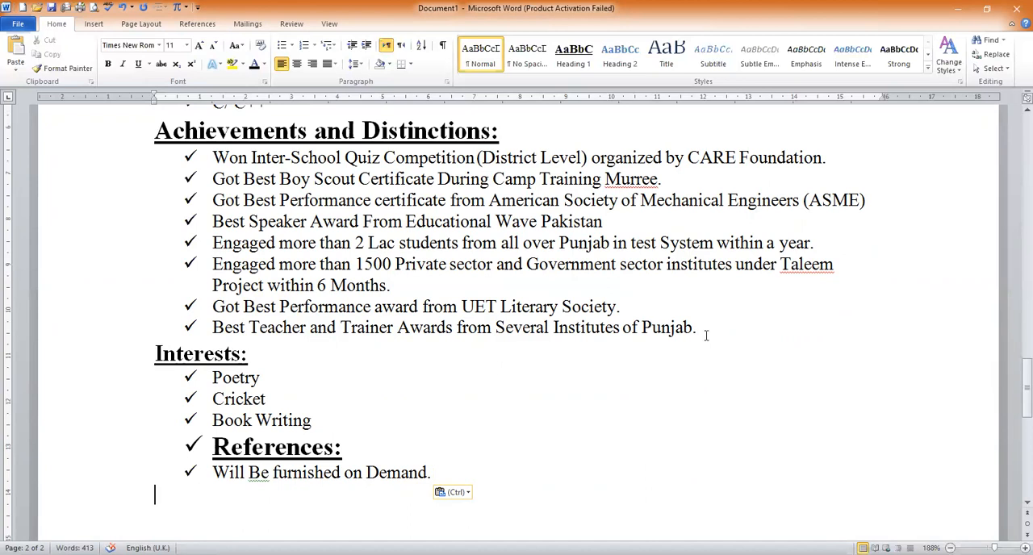
pyautogui.moveTo(1014, 392); pyautogui.dragTo(1015, 130)
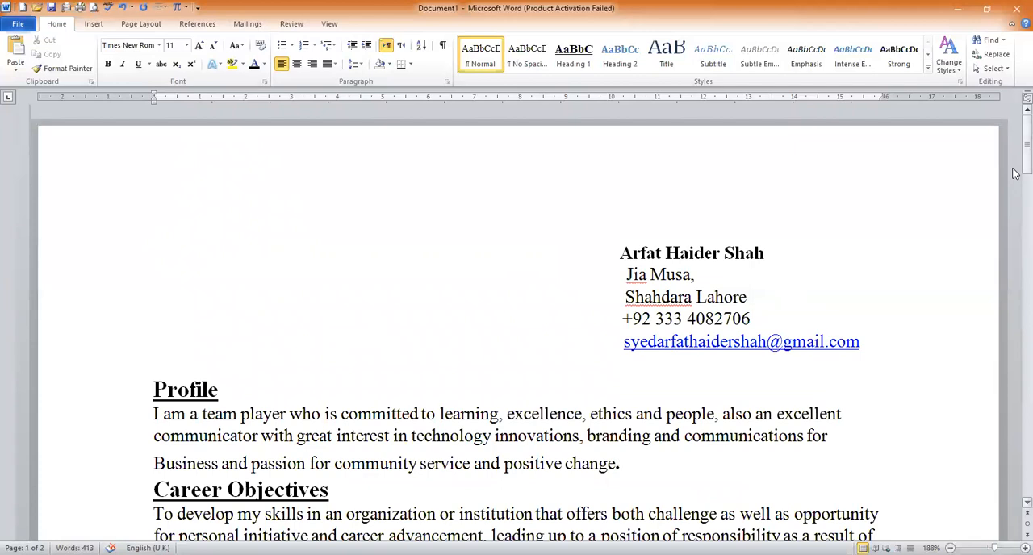
pyautogui.moveTo(1014, 165); pyautogui.dragTo(1015, 127)
pyautogui.click(545, 406)
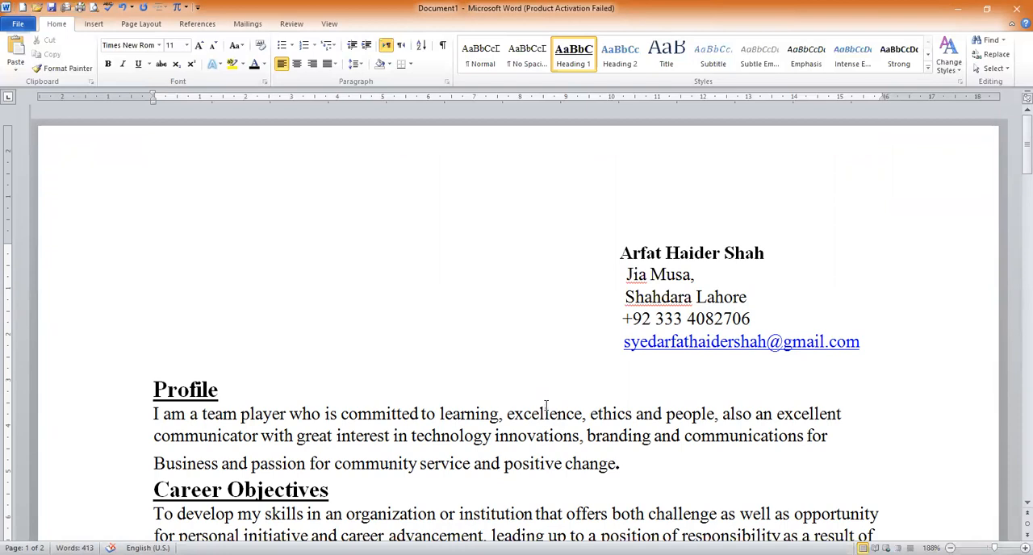
# Try to enclose the name line of the contact header in a drawn text box, and undo back to before the References paste
pyautogui.moveTo(143, 196); pyautogui.dragTo(168, 234)
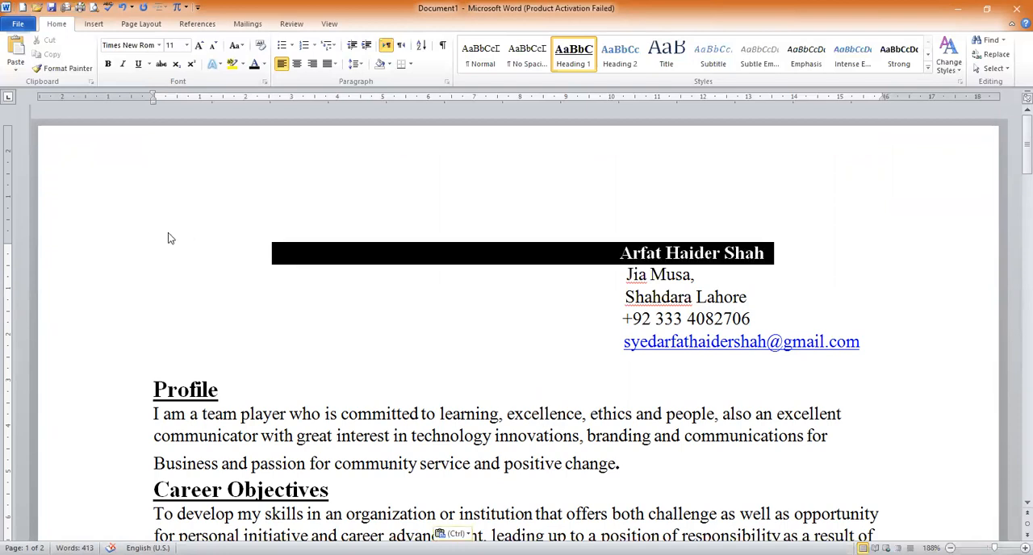
pyautogui.click(91, 25)
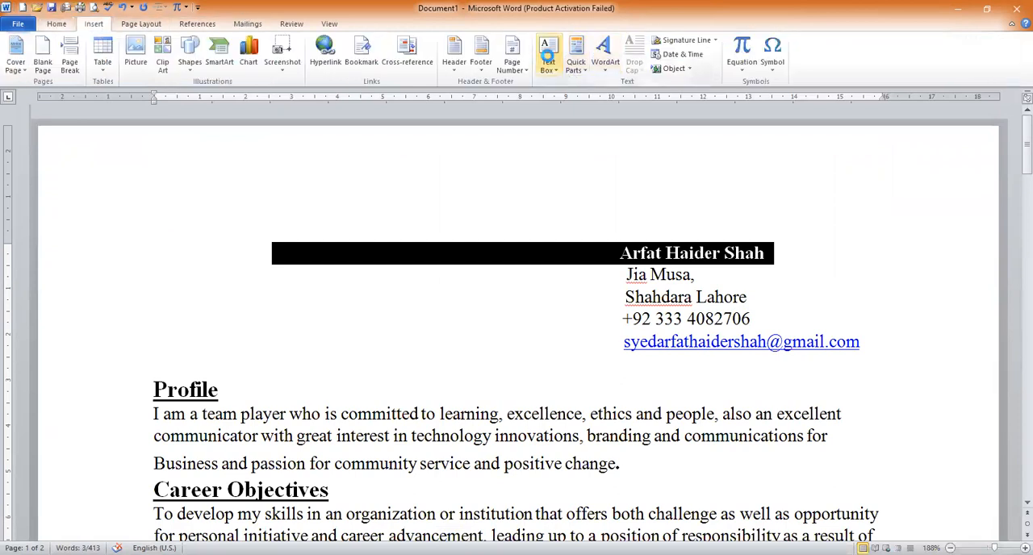
pyautogui.click(547, 55)
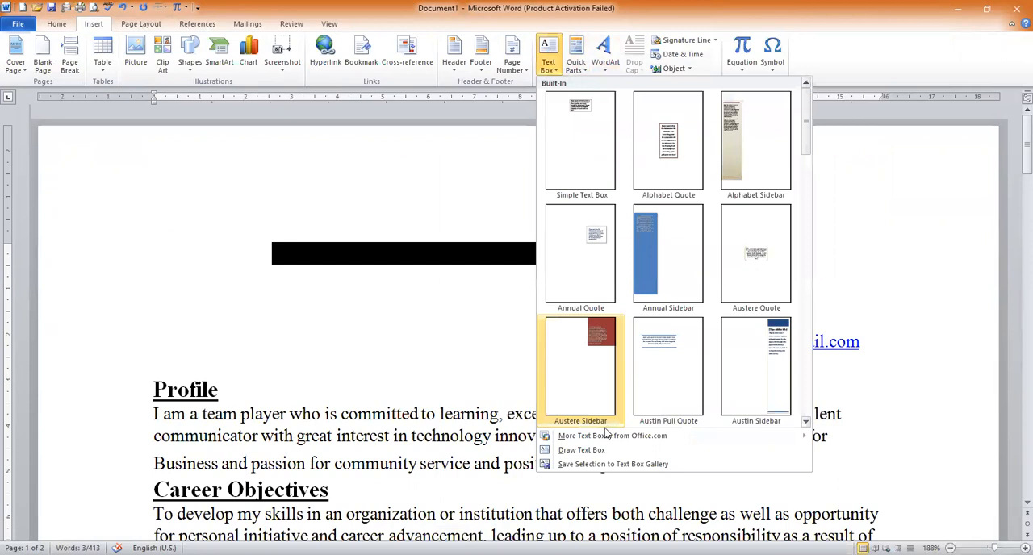
pyautogui.click(581, 450)
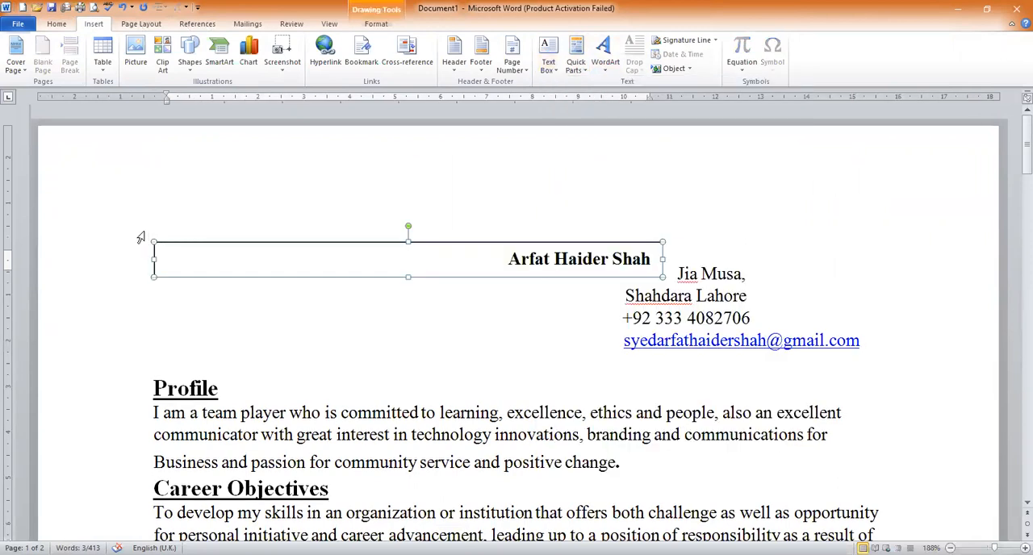
pyautogui.click(210, 347)
pyautogui.hotkey('ctrl', 'z')
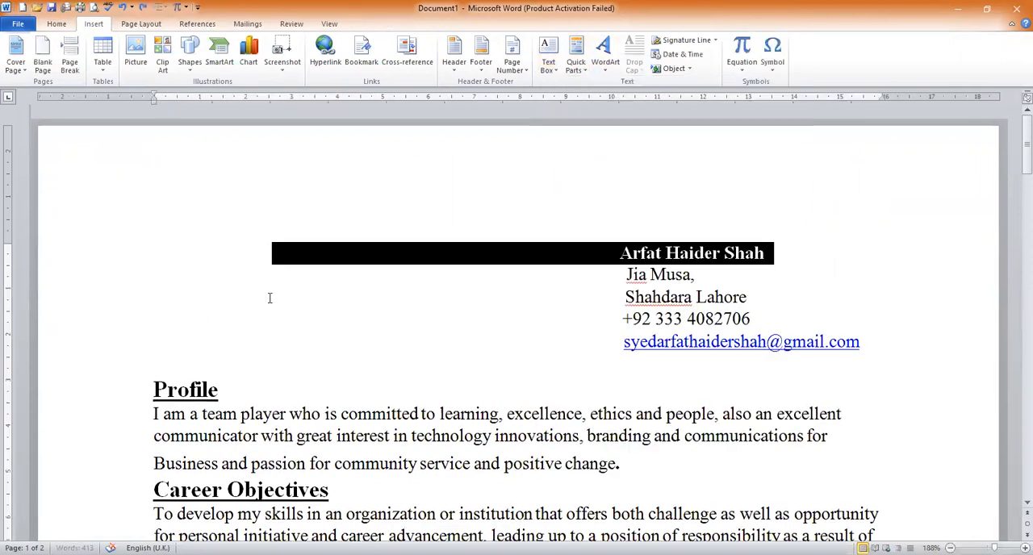
# Paste the References section again at the end of the document, after Book Writing
pyautogui.hotkey('ctrl', 'End')
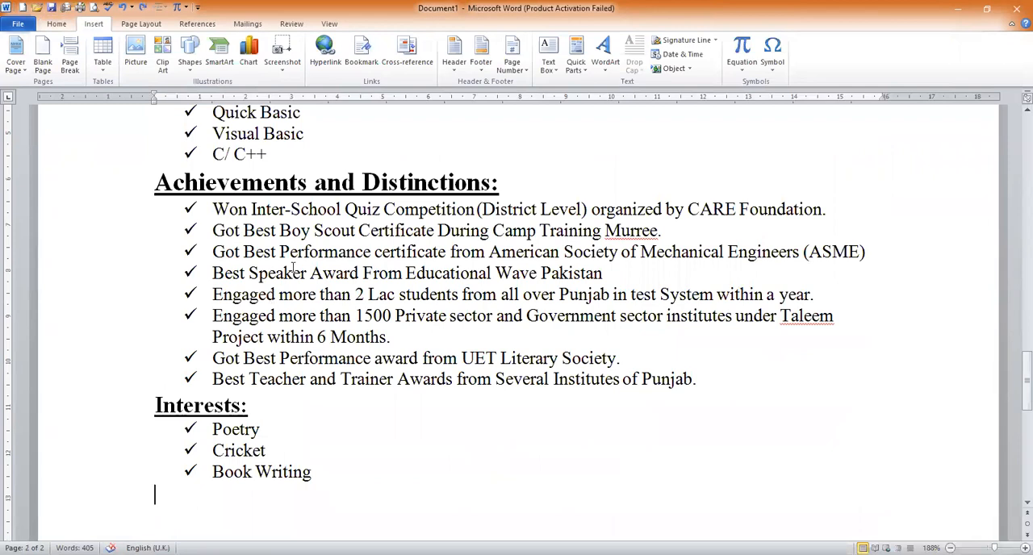
pyautogui.write('References: Will Be furnished on Demand.')
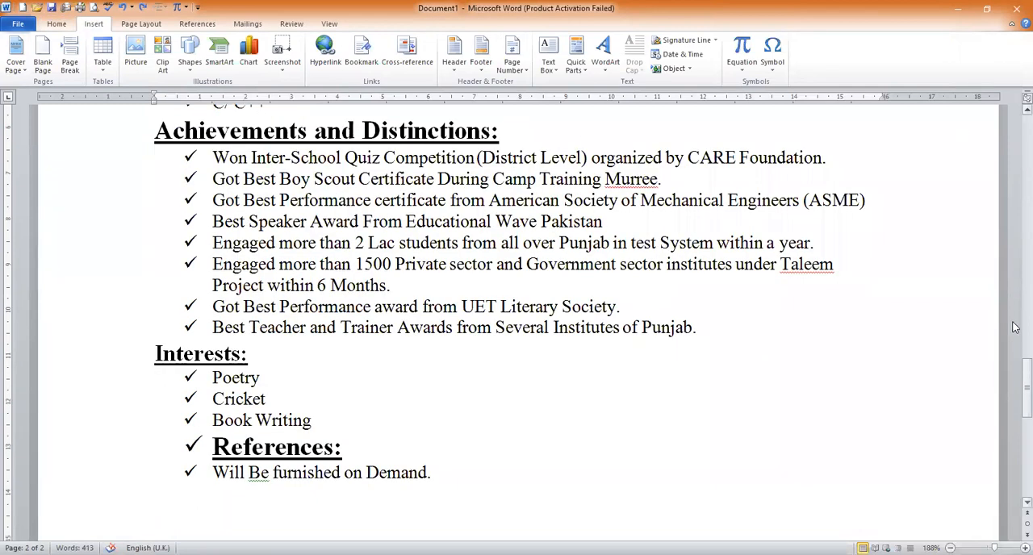
pyautogui.moveTo(1018, 375); pyautogui.dragTo(1023, 121)
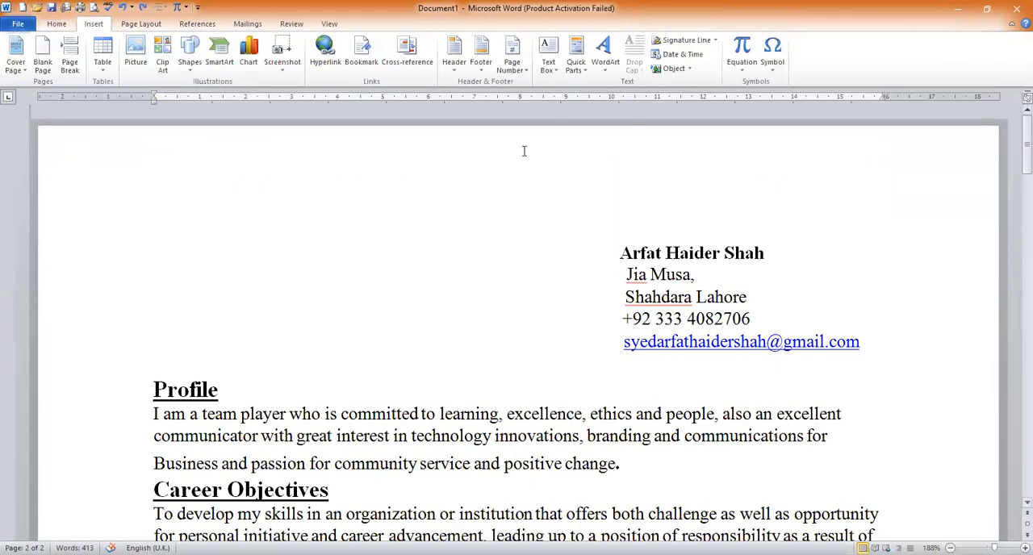
pyautogui.click(118, 244)
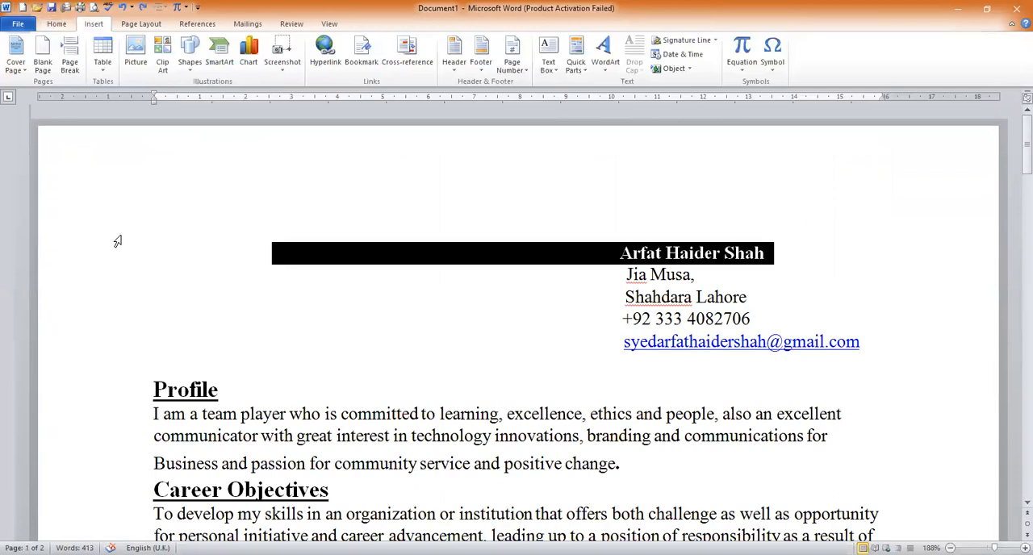
pyautogui.click(179, 246)
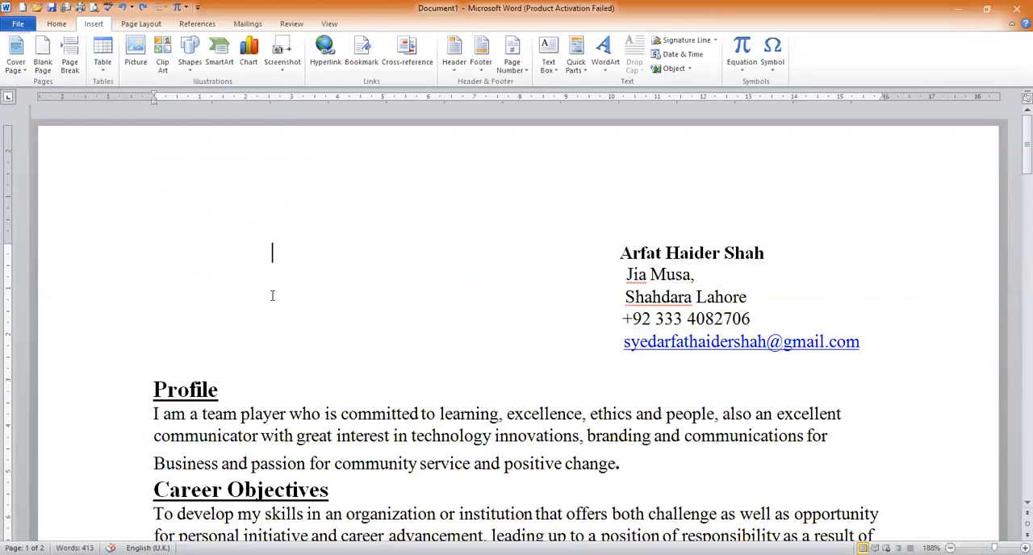
# Apply the Normal style and a checkmark bullet to the "Member of Educational Wave Pakistan/TAES" item under Professional Skills
pyautogui.moveTo(1015, 143); pyautogui.dragTo(1017, 263)
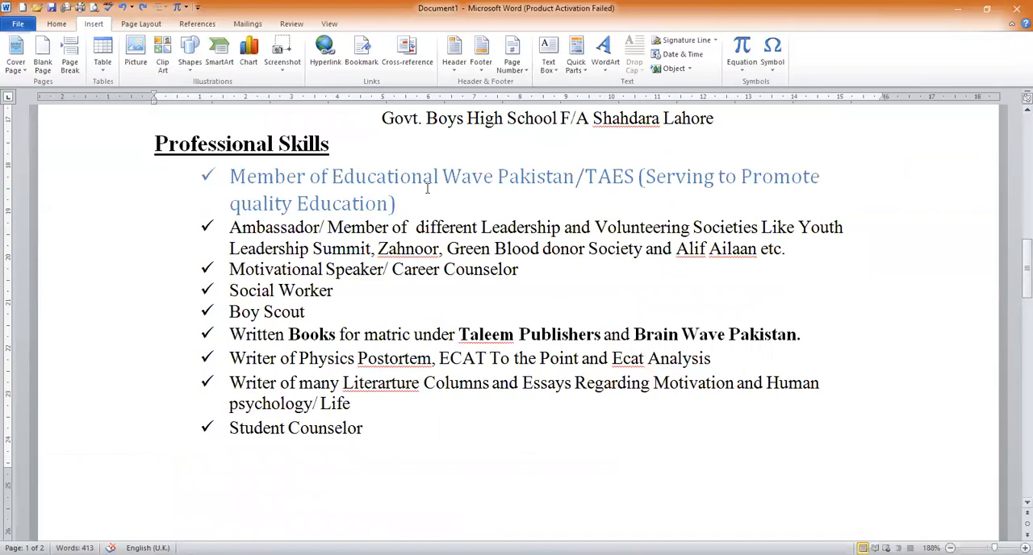
pyautogui.moveTo(407, 202); pyautogui.dragTo(246, 178)
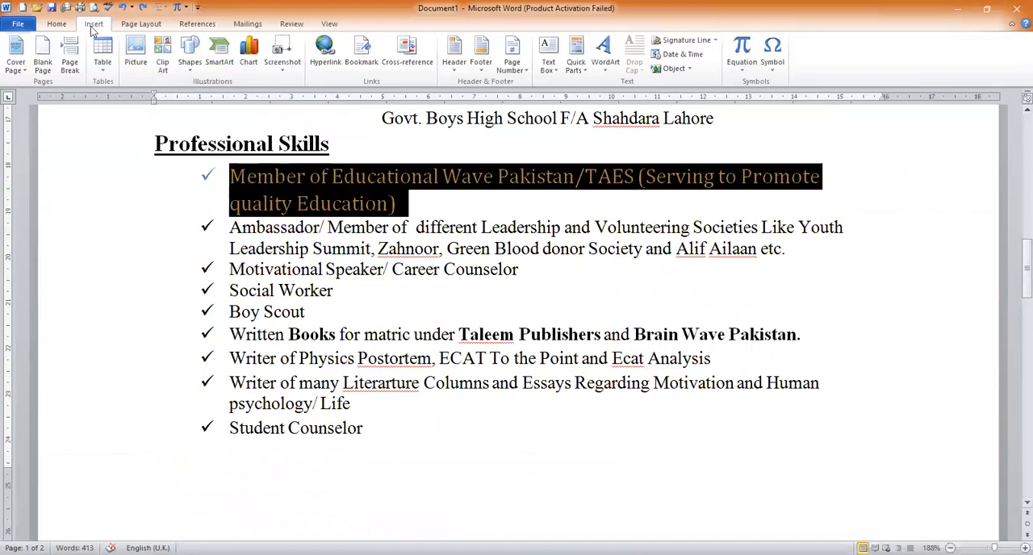
pyautogui.click(56, 24)
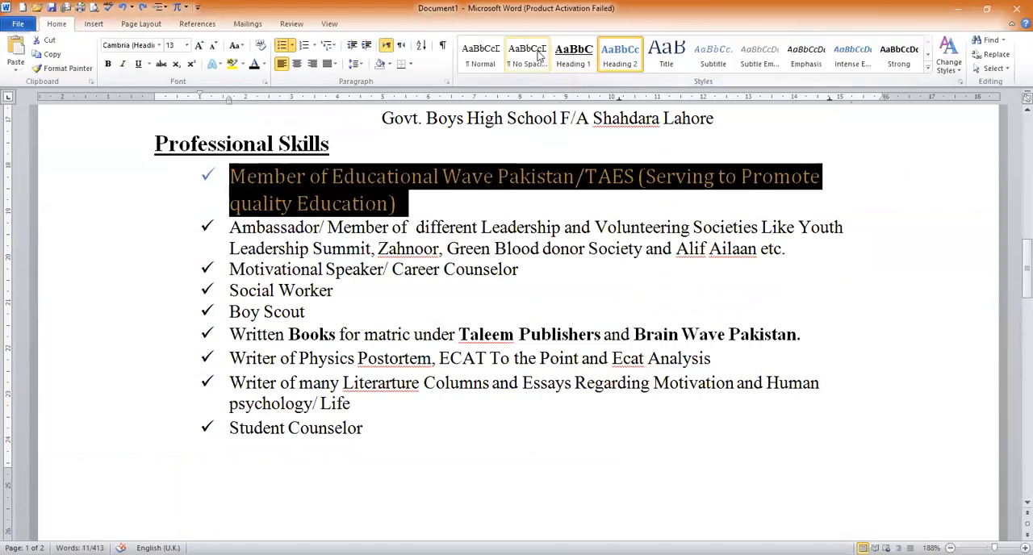
pyautogui.click(481, 55)
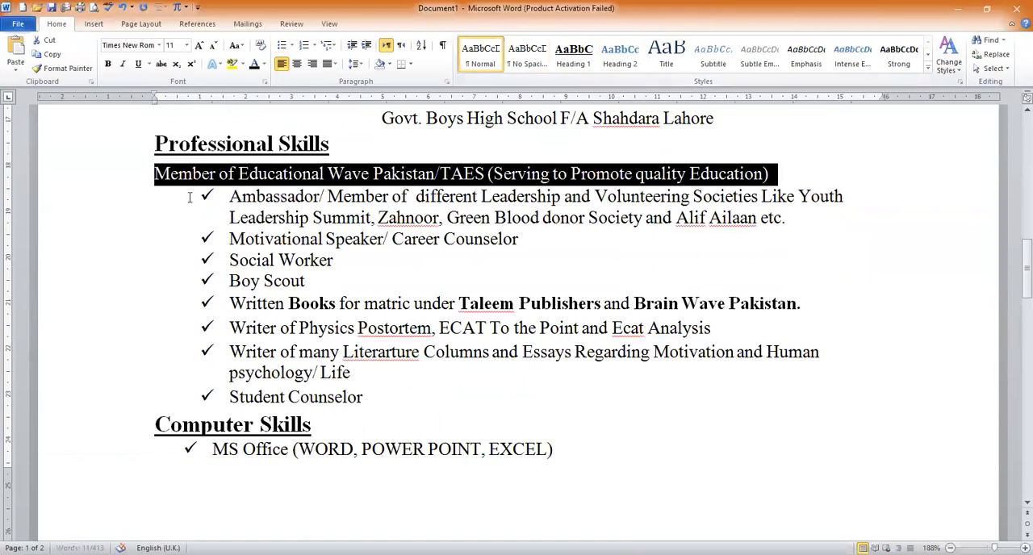
pyautogui.click(285, 49)
pyautogui.click(317, 238)
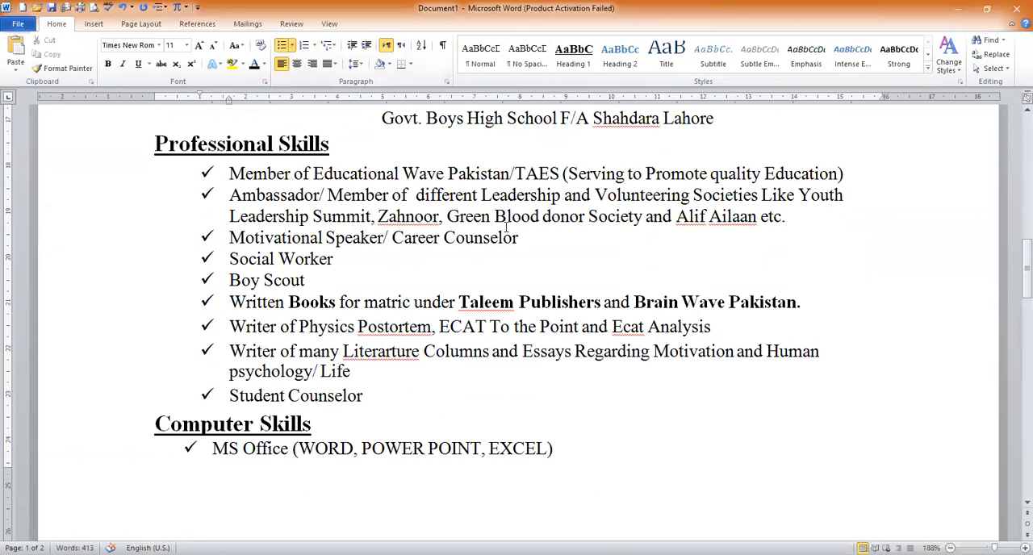
# Add the lines "TASK" and "Assignment#04: CV MAKING" below the References section, leaving a blank line in between
pyautogui.moveTo(1026, 242); pyautogui.dragTo(1025, 423)
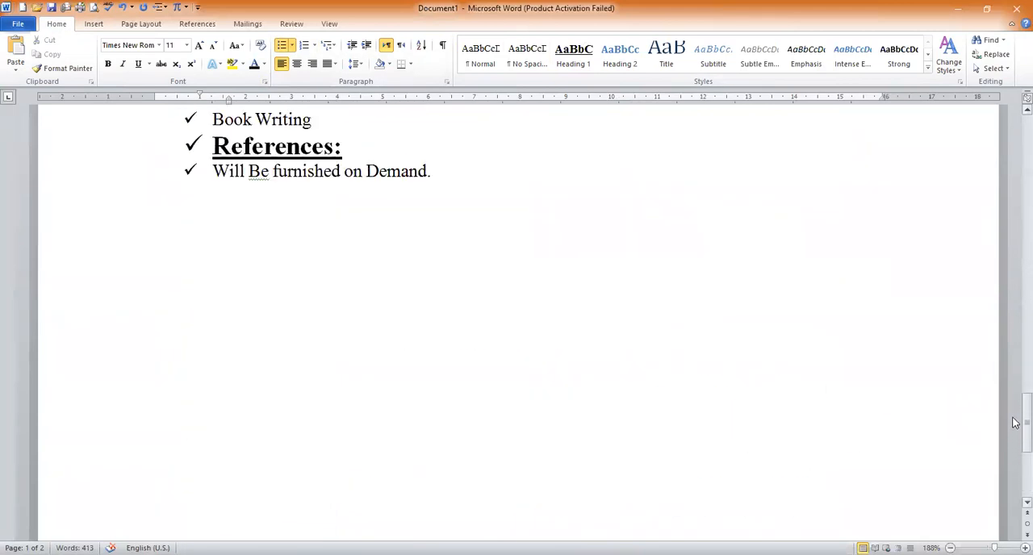
pyautogui.click(481, 309)
pyautogui.press('Return')
pyautogui.write('TASK')
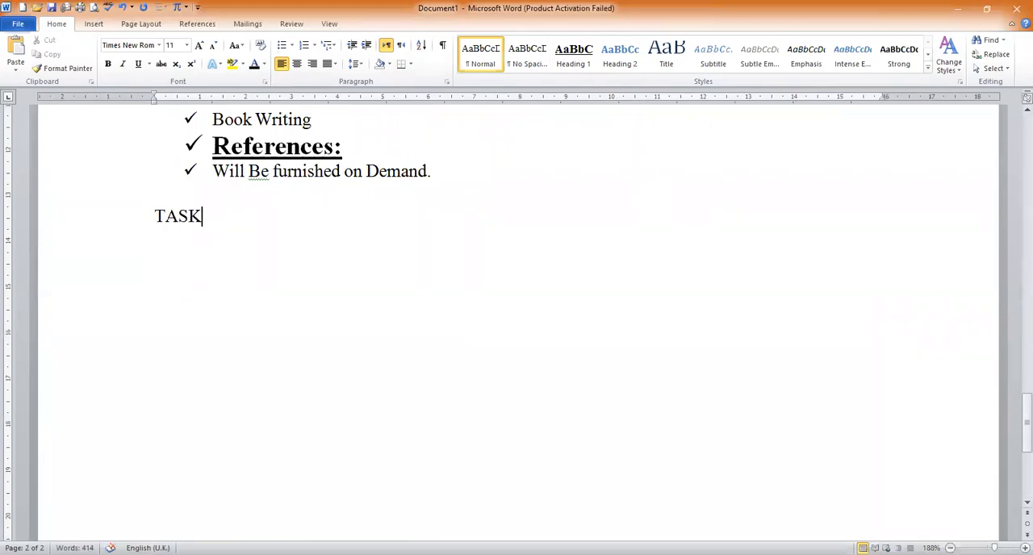
pyautogui.press('Return')
pyautogui.write('Assignment')
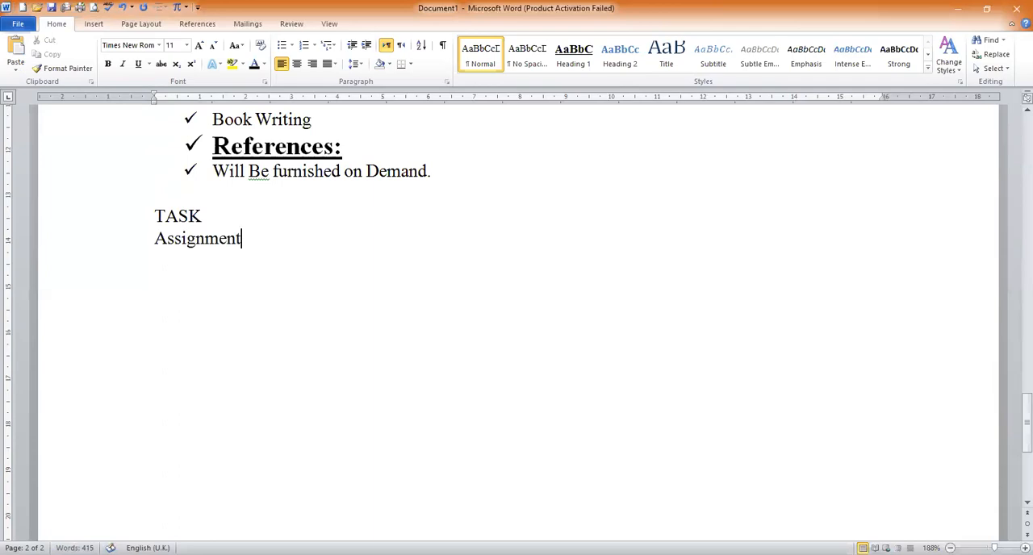
pyautogui.write('#04: CV MAKING ')
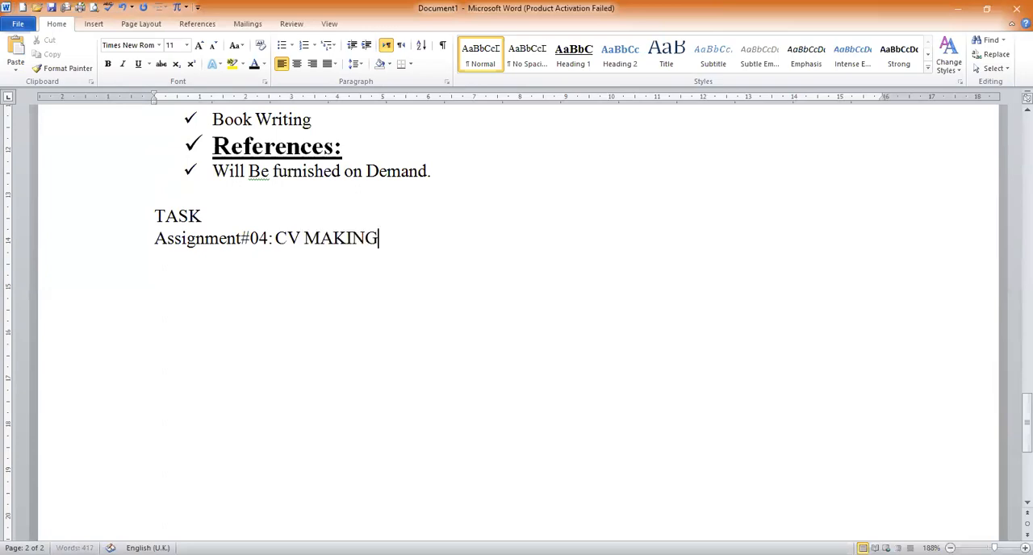
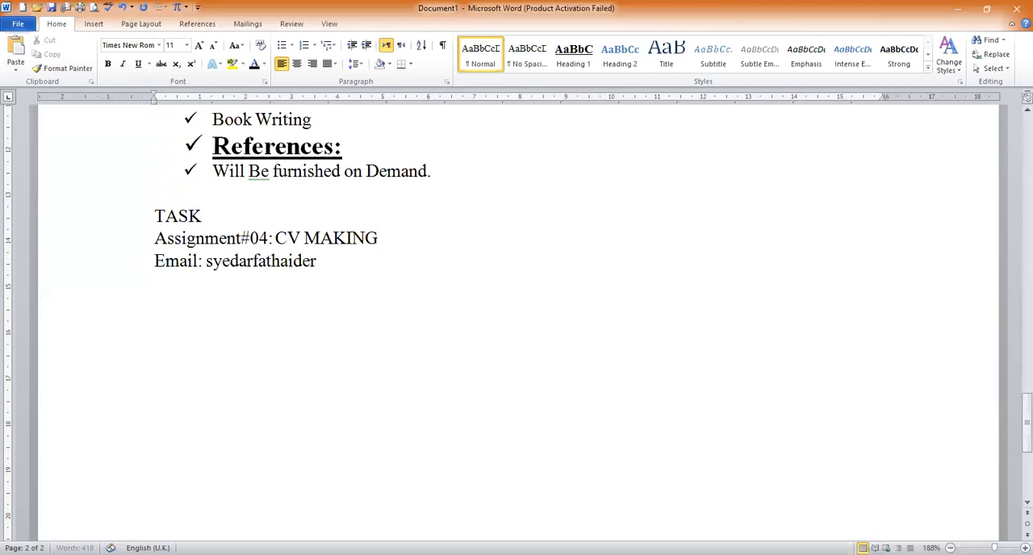
# Add a line under the assignment title reading "Email:" followed by the contact's e-mail address as a hyperlink
pyautogui.press('Return')
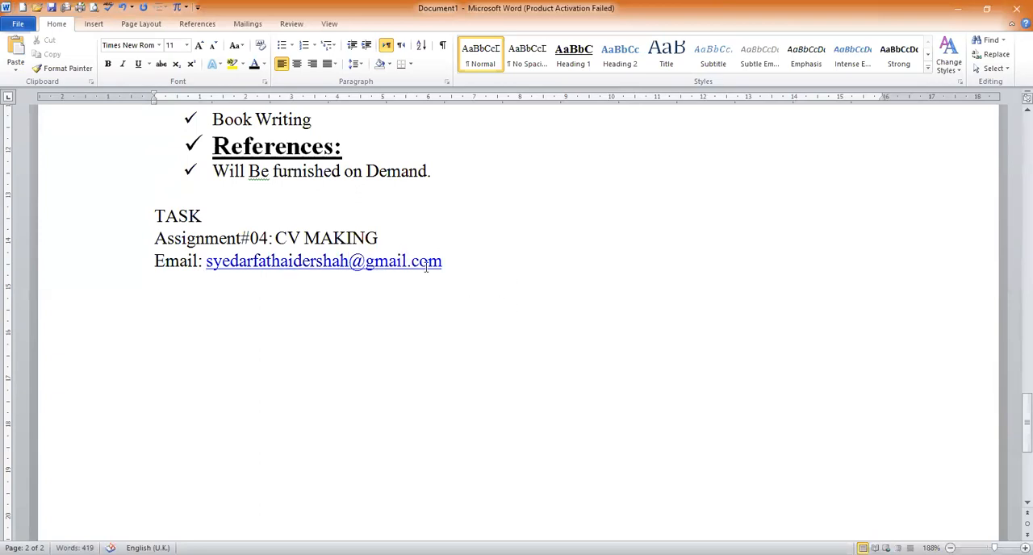
# Enlarge the assignment title and e-mail lines to font size 22
pyautogui.moveTo(426, 267); pyautogui.dragTo(155, 253)
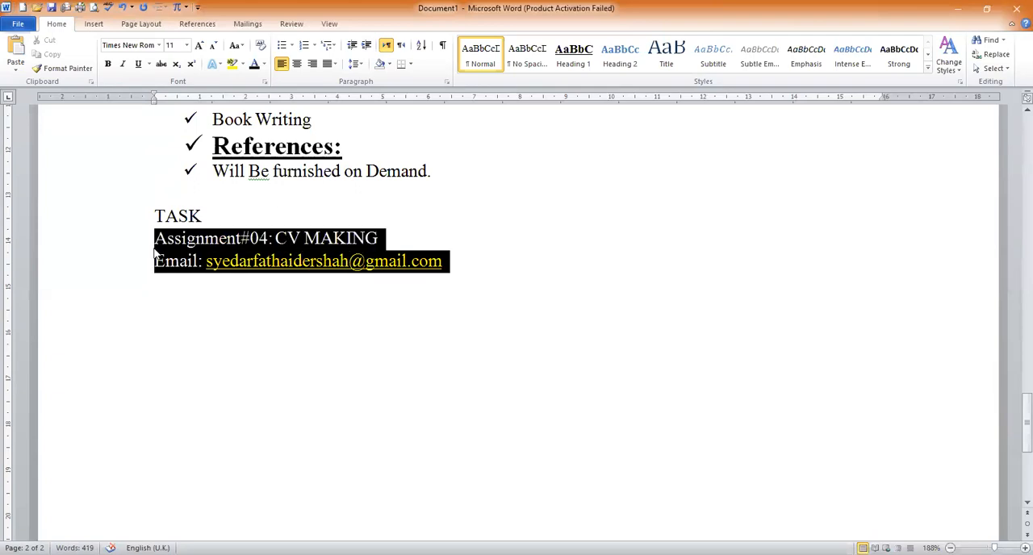
pyautogui.hotkey('ctrl', 'shift', '.')
pyautogui.hotkey('ctrl', 'shift', '.')
pyautogui.hotkey('ctrl', 'shift', '.')
pyautogui.hotkey('ctrl', 'shift', '.')
pyautogui.hotkey('ctrl', 'shift', '.')
pyautogui.hotkey('ctrl', 'shift', '.')
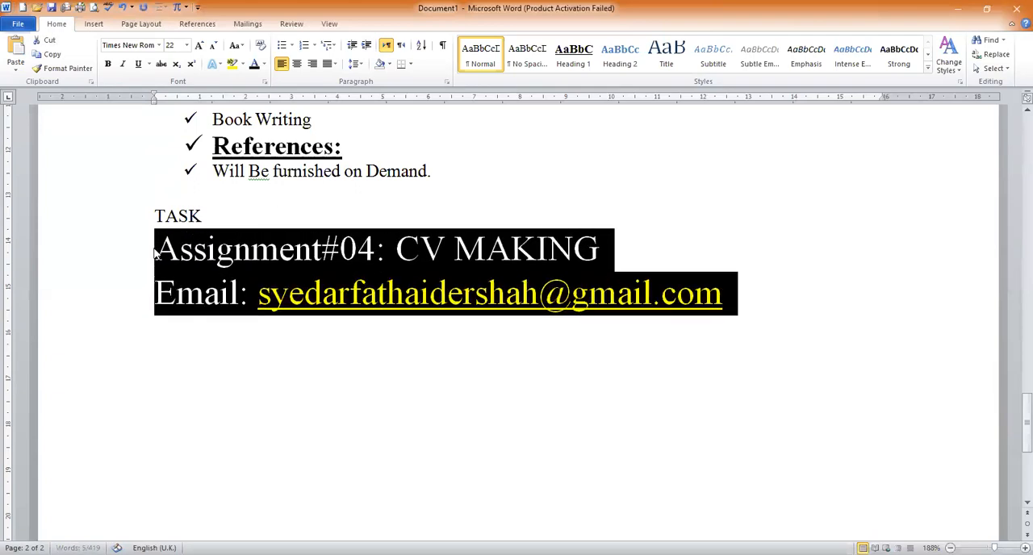
pyautogui.click(489, 370)
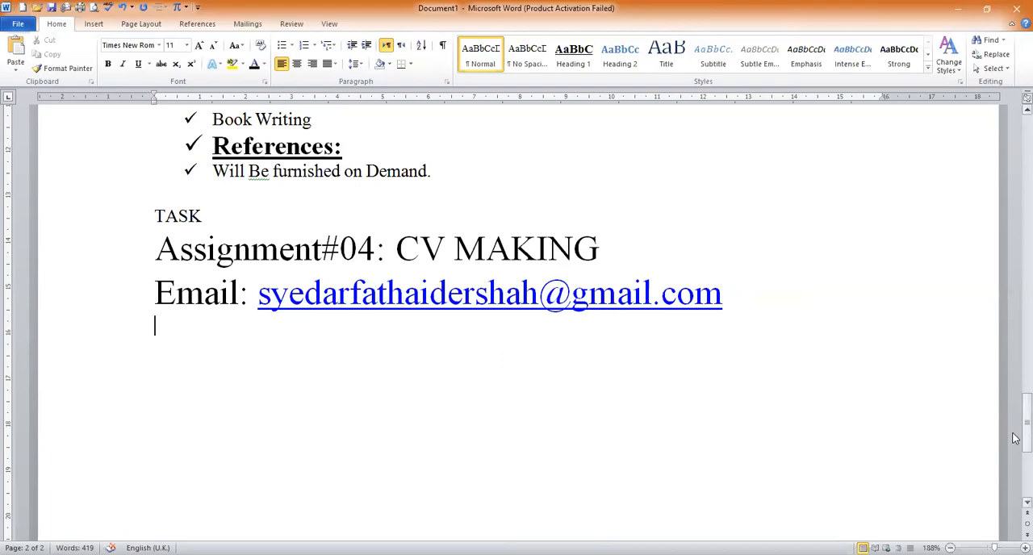
pyautogui.moveTo(1014, 438); pyautogui.dragTo(1015, 171)
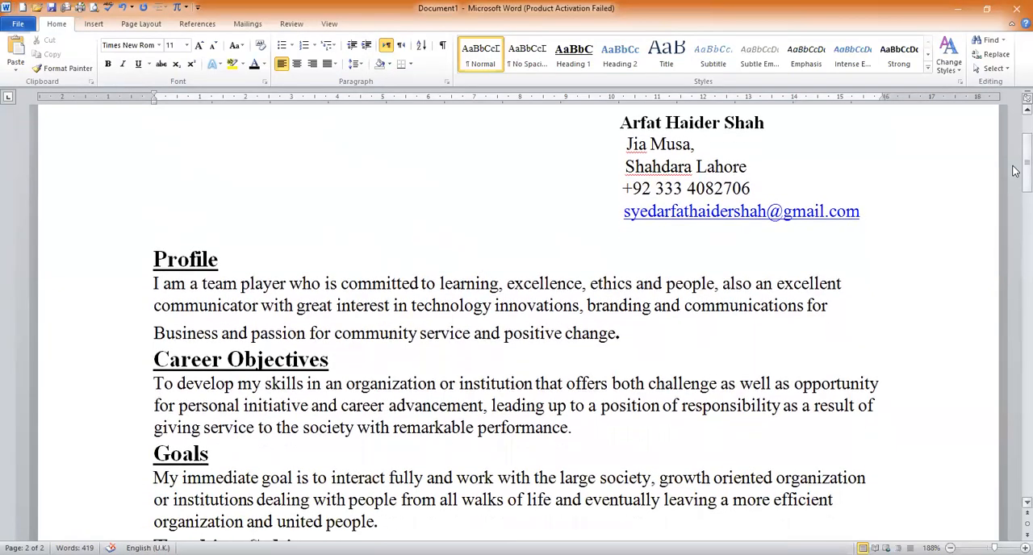